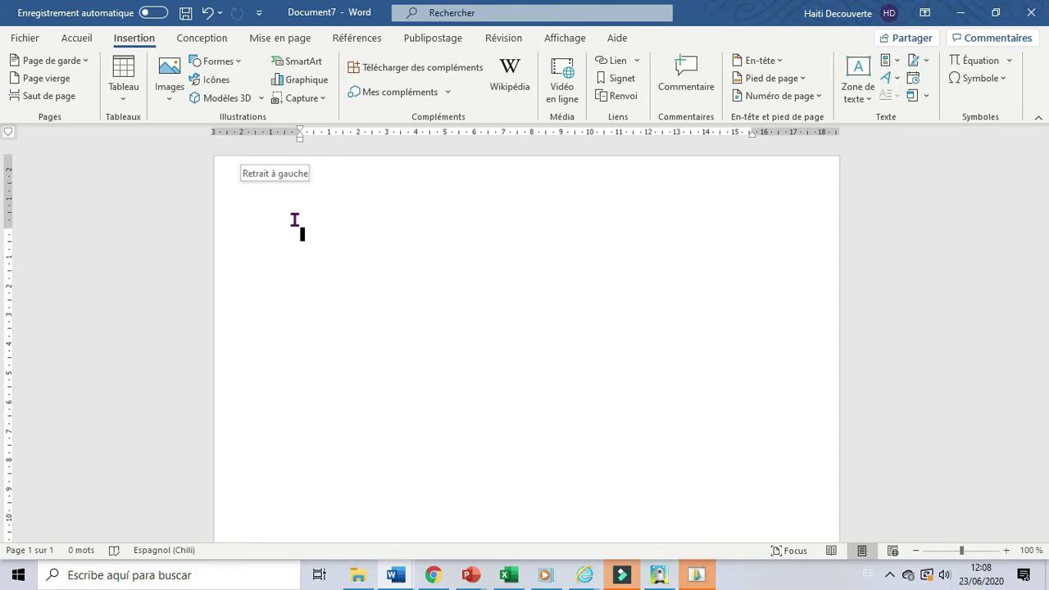
# Draw a wide rectangle about 2.22 cm high and 19.45 cm wide across the upper part of the page
pyautogui.click(238, 63)
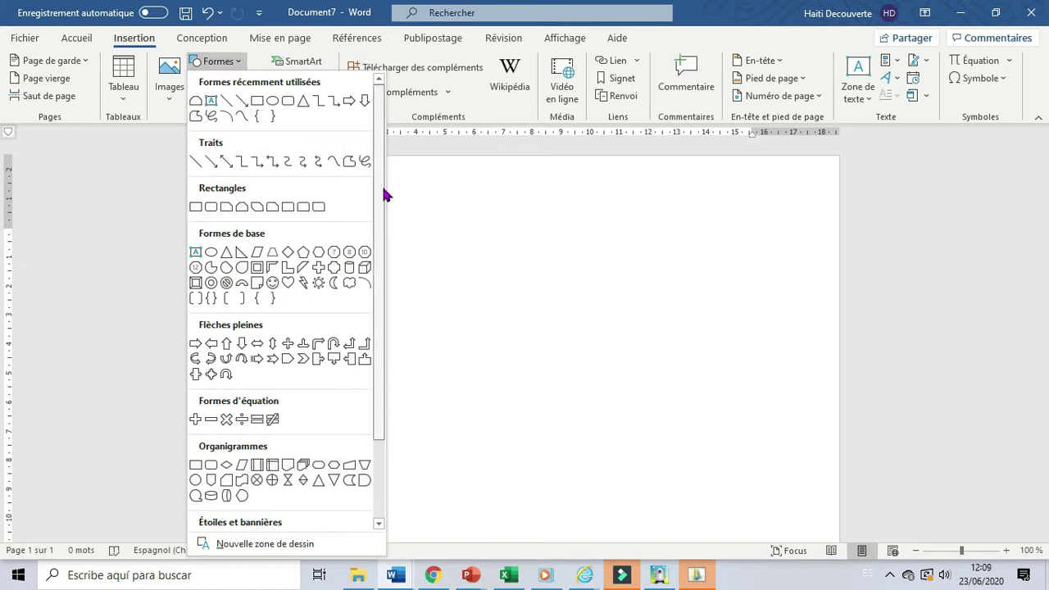
pyautogui.scroll(-1, 384, 201)
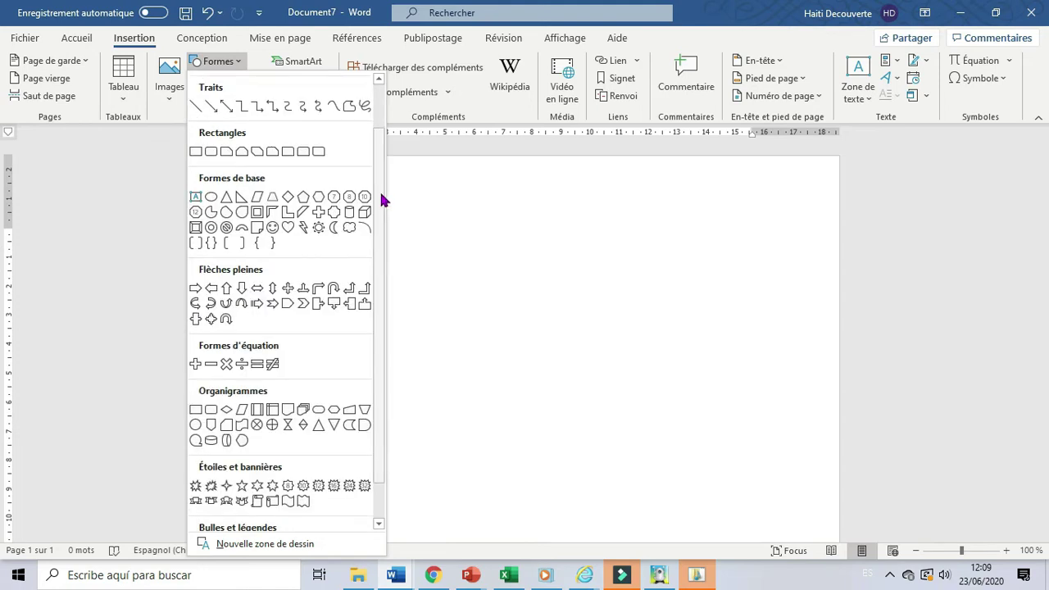
pyautogui.moveTo(380, 197); pyautogui.dragTo(381, 259)
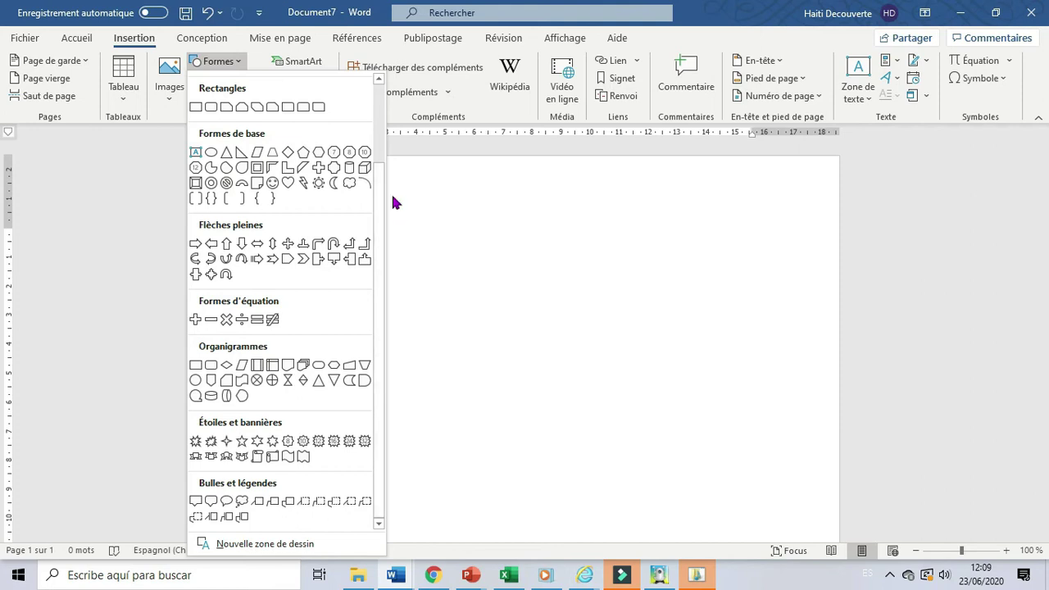
pyautogui.click(380, 104)
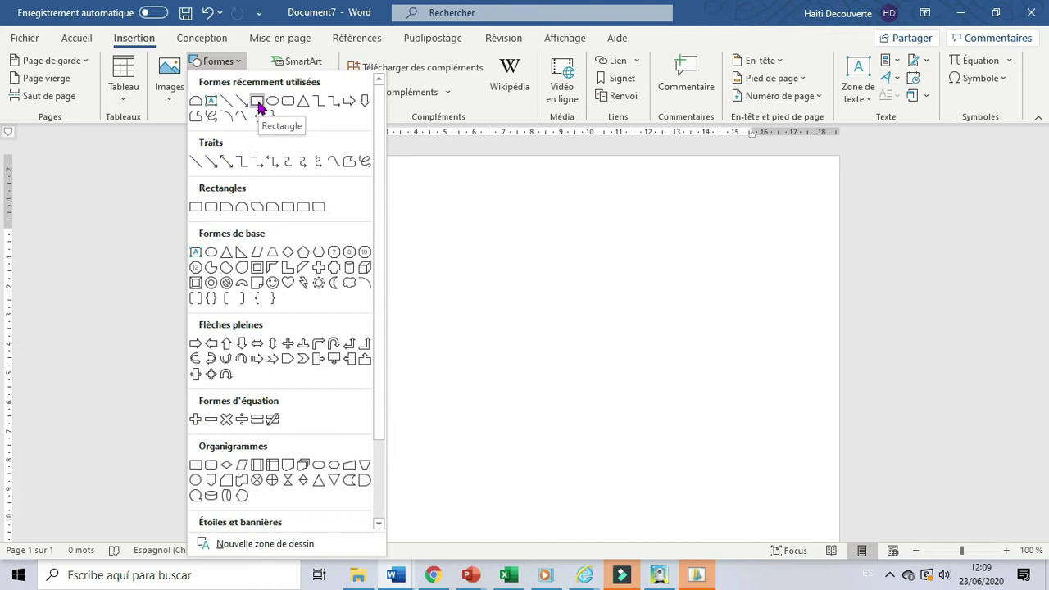
pyautogui.click(196, 208)
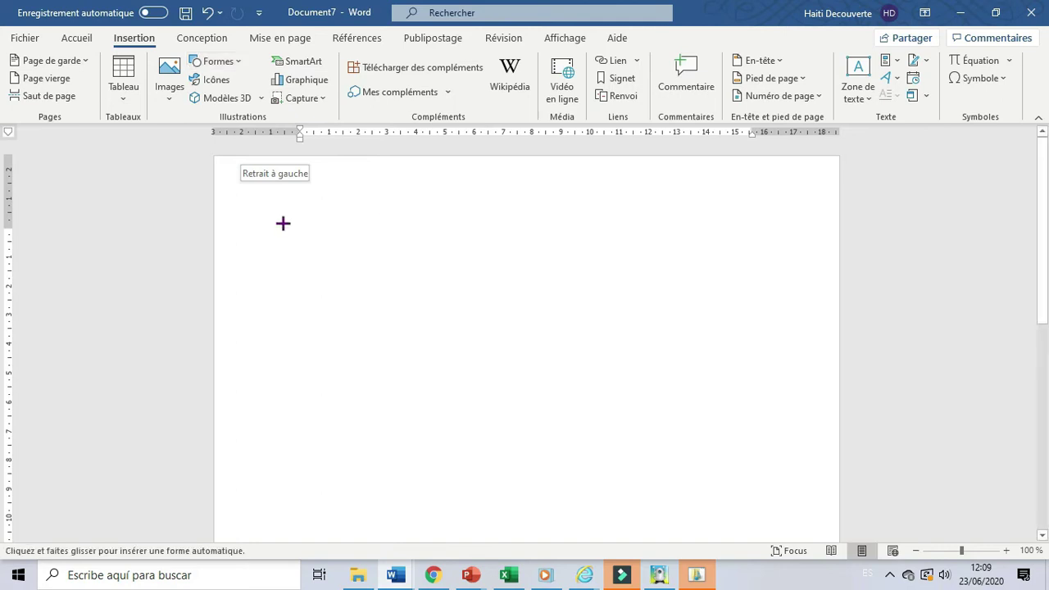
pyautogui.moveTo(250, 223); pyautogui.dragTo(815, 288)
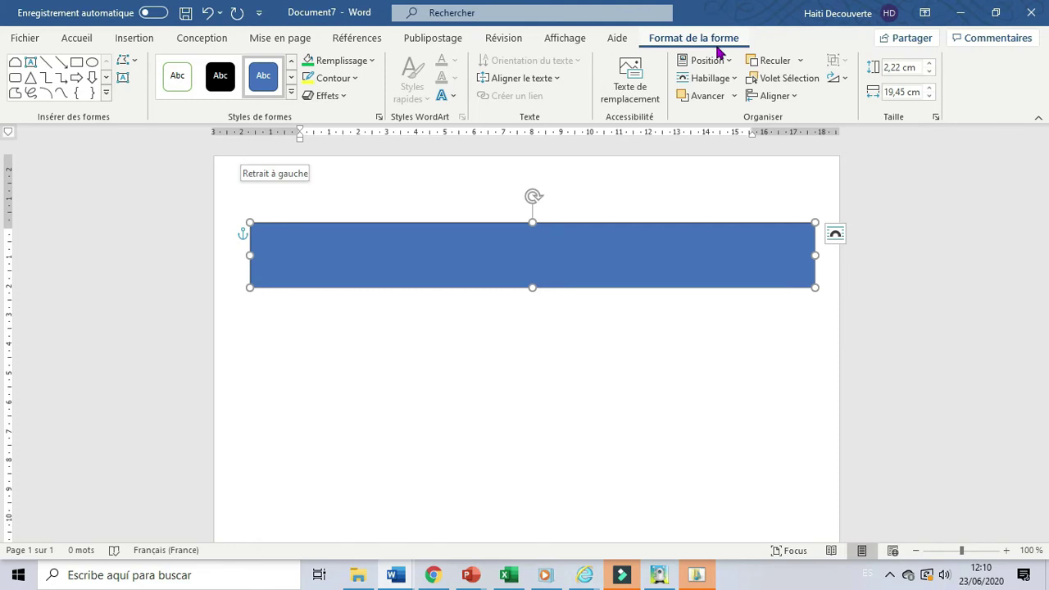
# Apply the transparent preset style with a black outline to the rectangle and enter the text BONJOUR in it
pyautogui.click(291, 82)
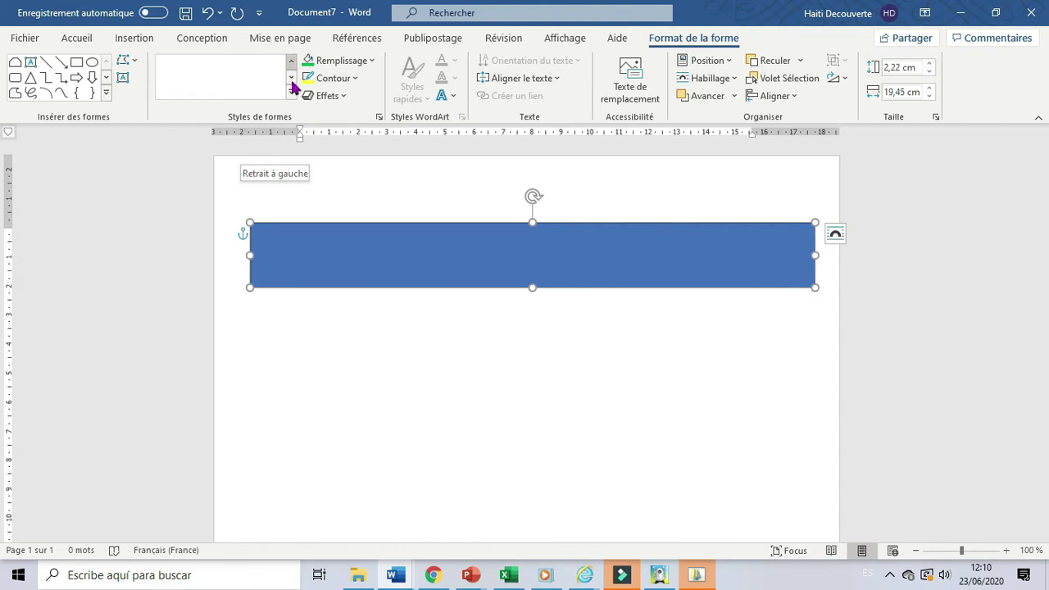
pyautogui.click(292, 62)
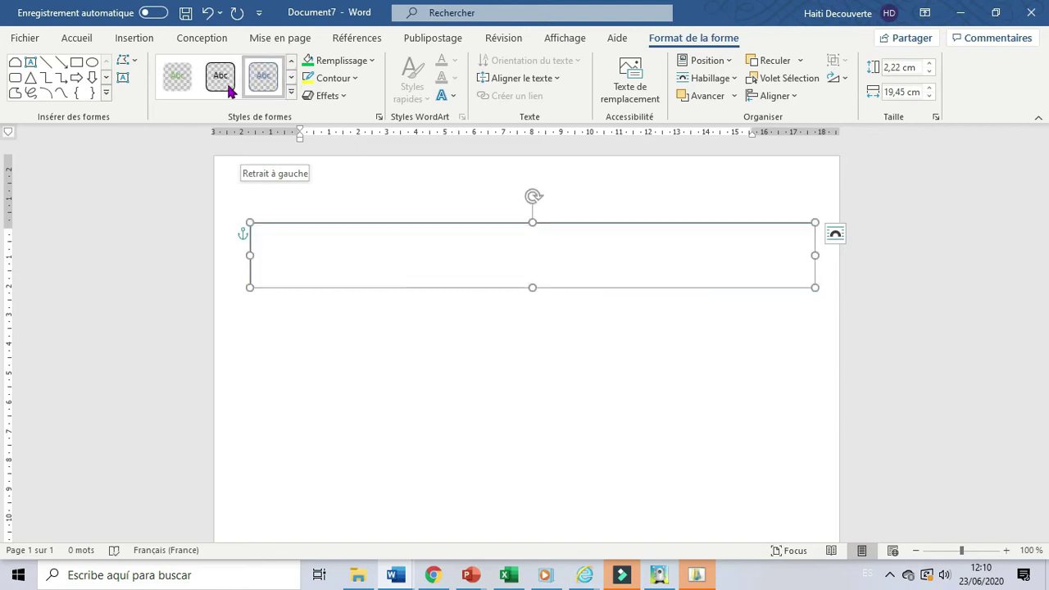
pyautogui.click(229, 88)
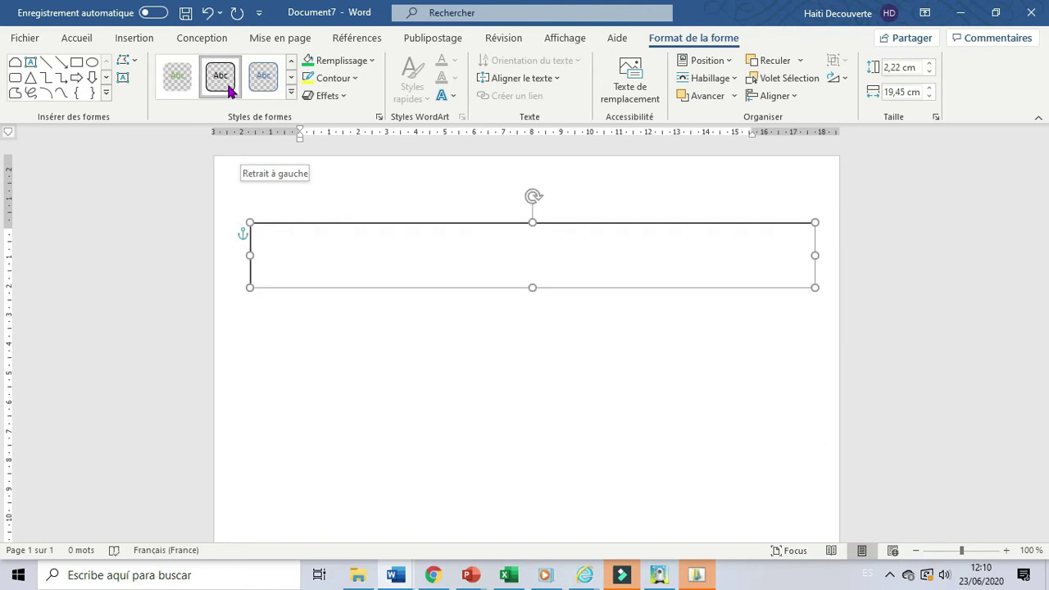
pyautogui.write('BO')
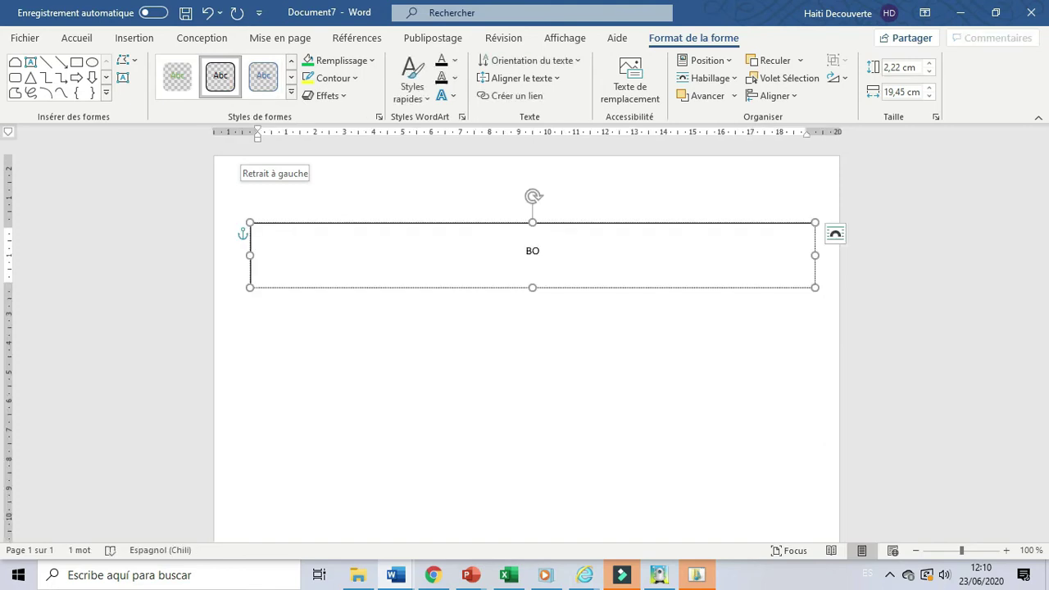
pyautogui.write('NJOUR')
# Try the semi-transparent yellow, gradient gold, gradient gray and gradient blue preset styles on the rectangle
pyautogui.click(291, 79)
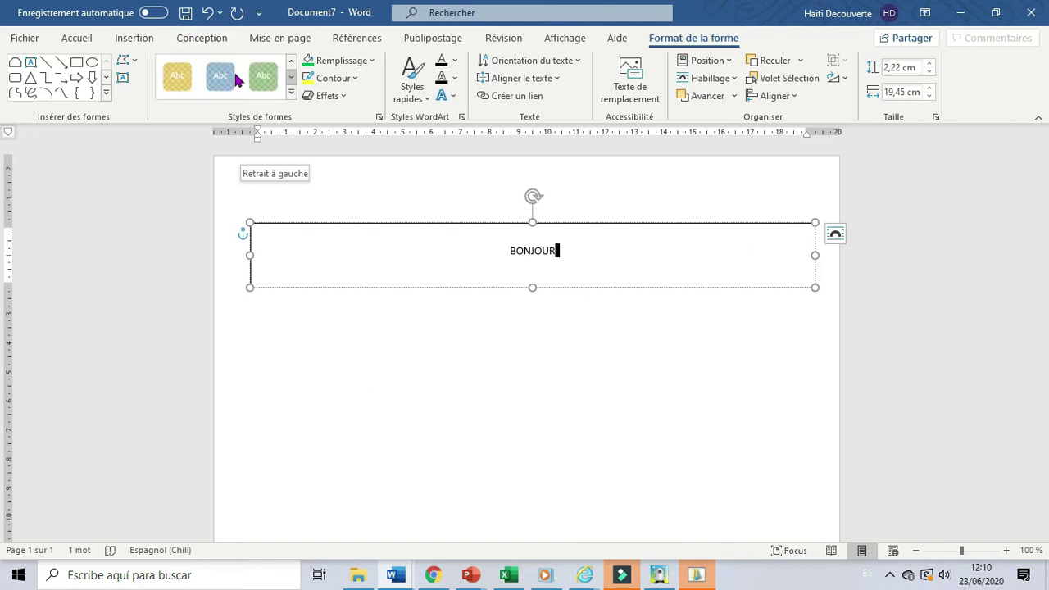
pyautogui.click(179, 78)
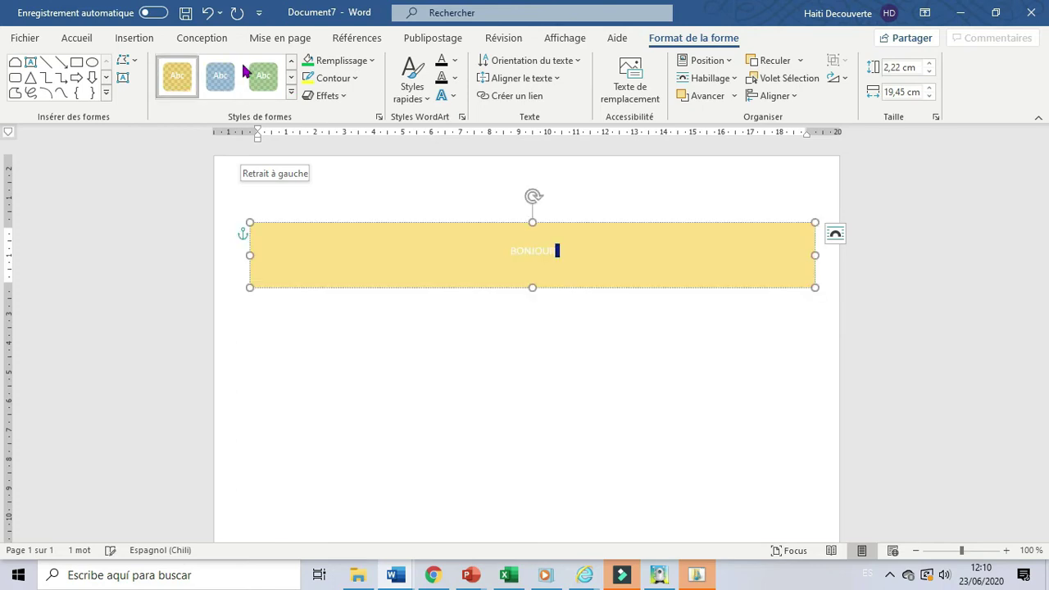
pyautogui.click(291, 62)
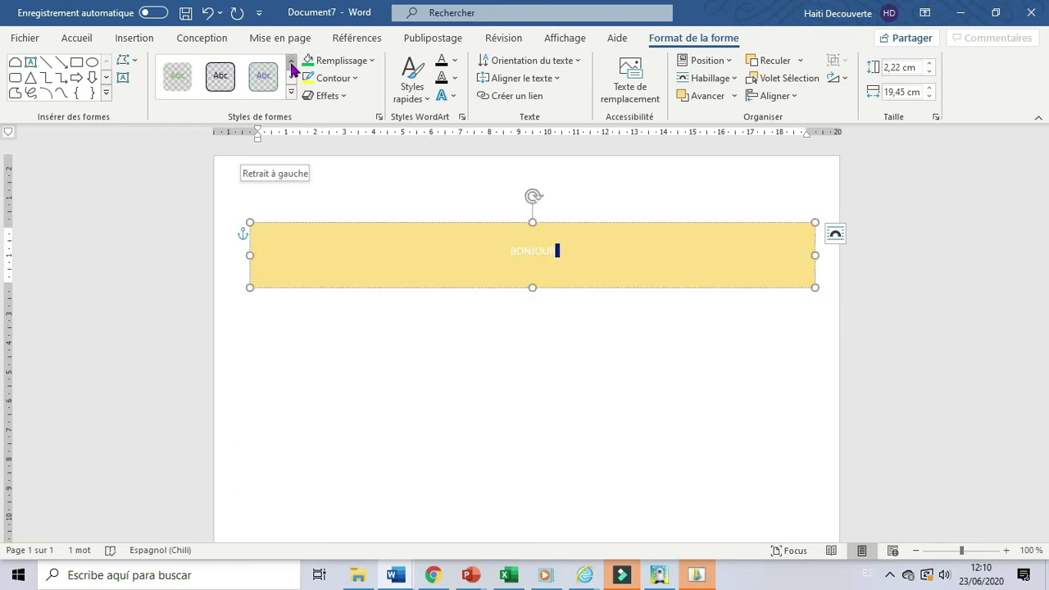
pyautogui.click(291, 62)
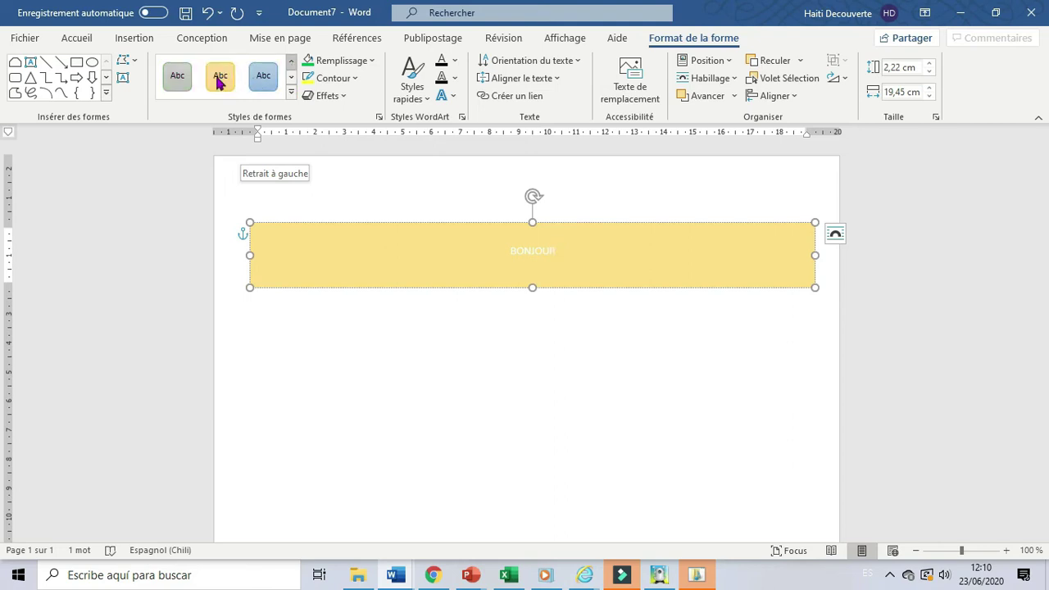
pyautogui.click(217, 80)
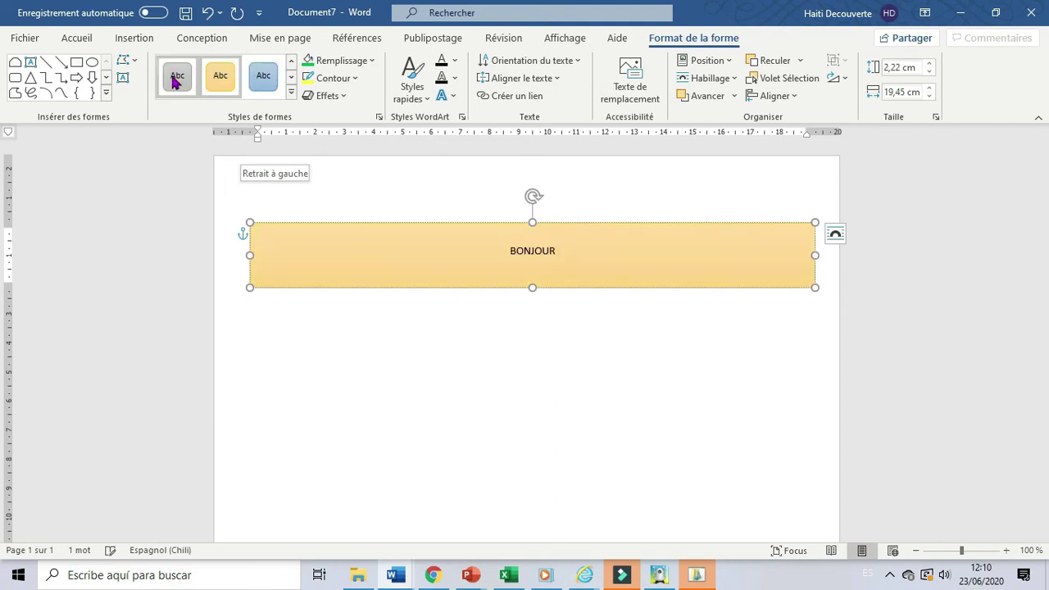
pyautogui.click(177, 79)
pyautogui.click(264, 78)
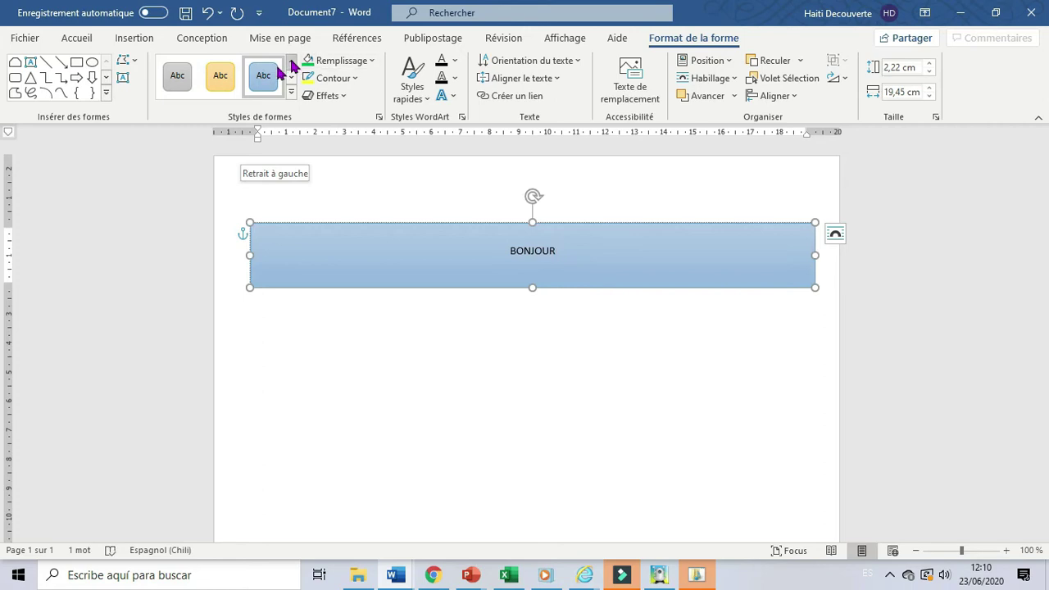
# Apply the solid gray preset style with white text to the rectangle
pyautogui.click(292, 62)
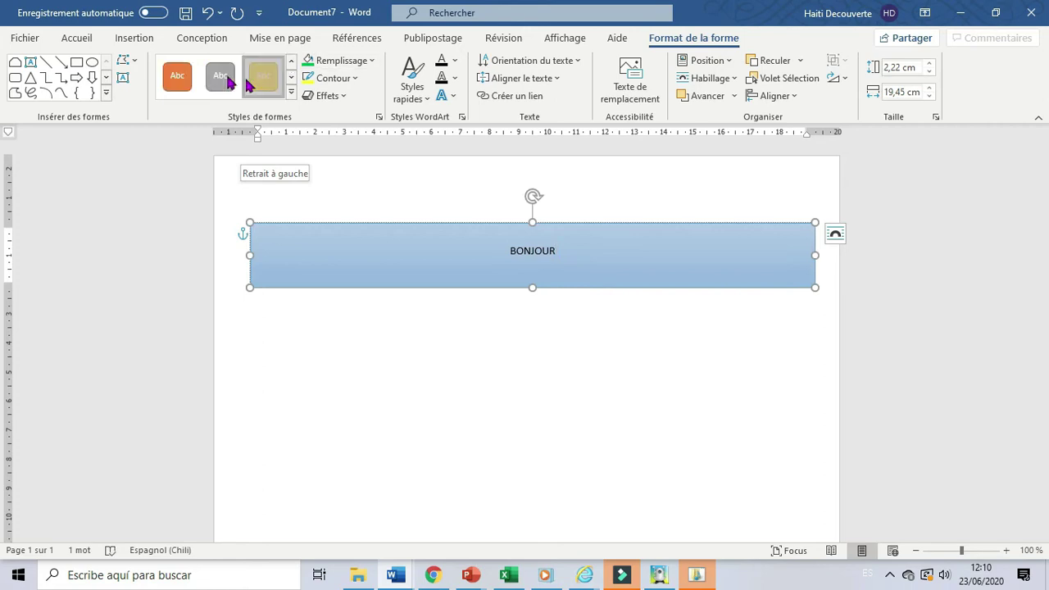
pyautogui.click(248, 82)
pyautogui.click(229, 81)
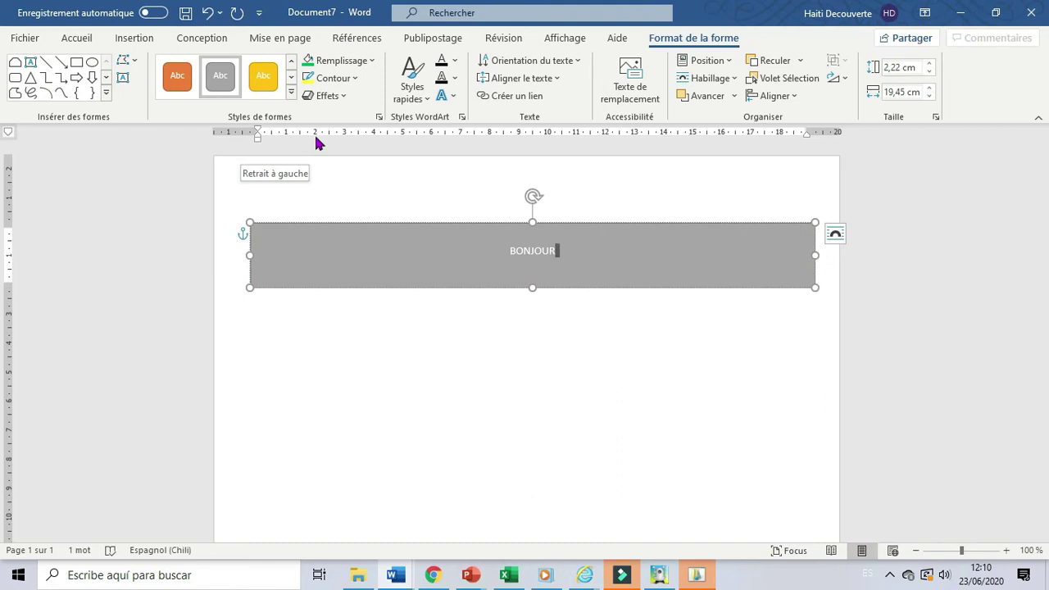
# Try a standard dark red fill on the rectangle, then set its fill to the standard dark blue
pyautogui.click(371, 62)
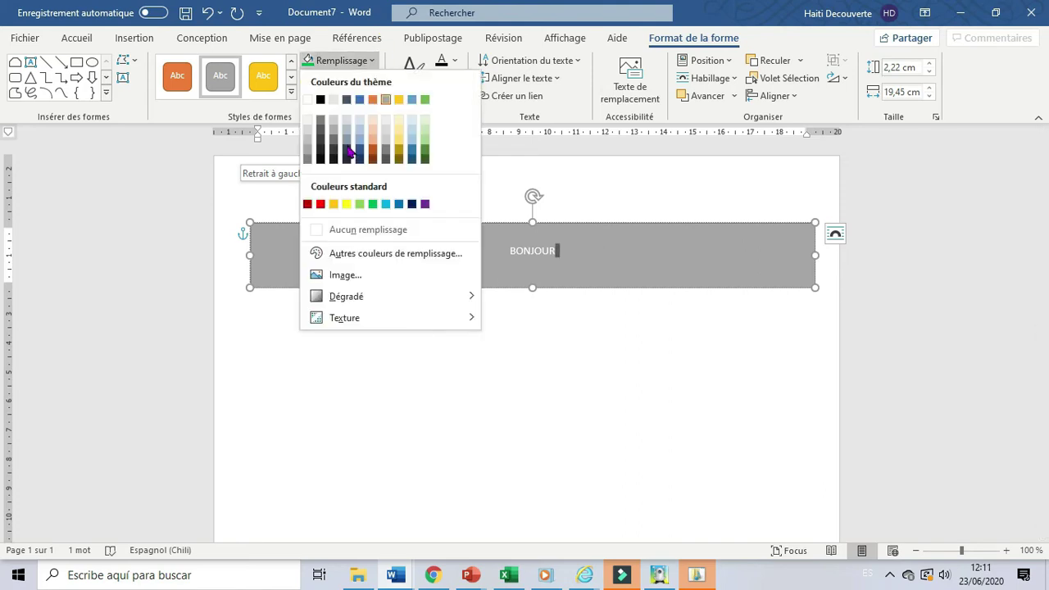
pyautogui.click(309, 205)
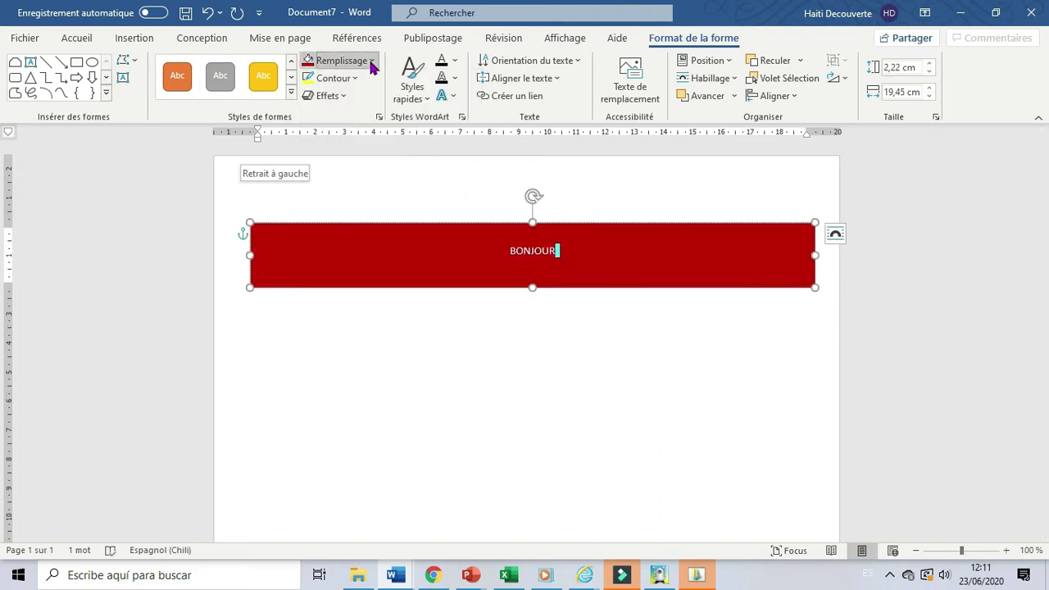
pyautogui.click(371, 62)
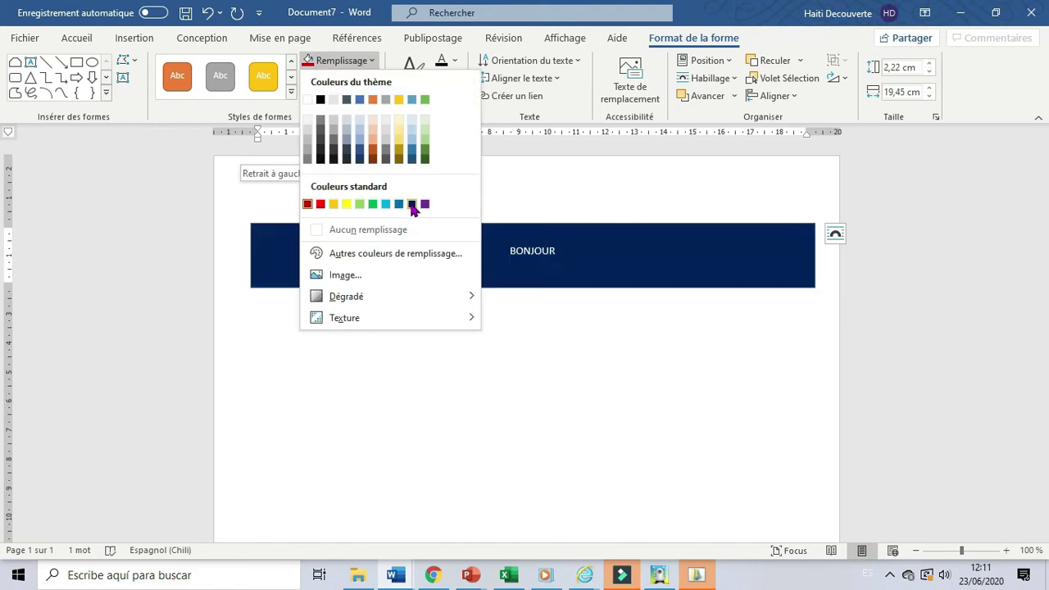
pyautogui.click(412, 205)
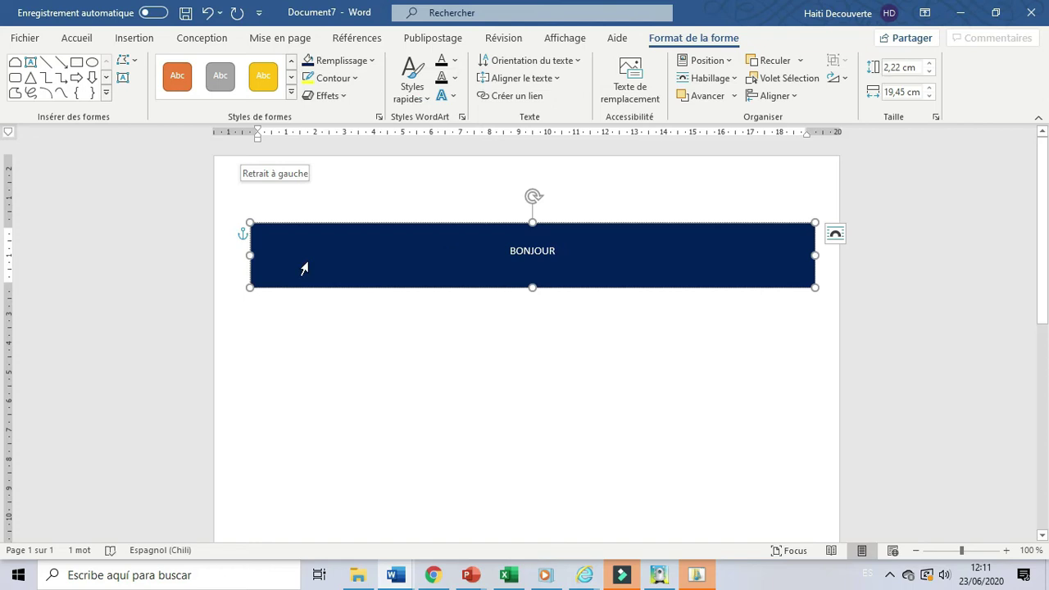
pyautogui.click(433, 356)
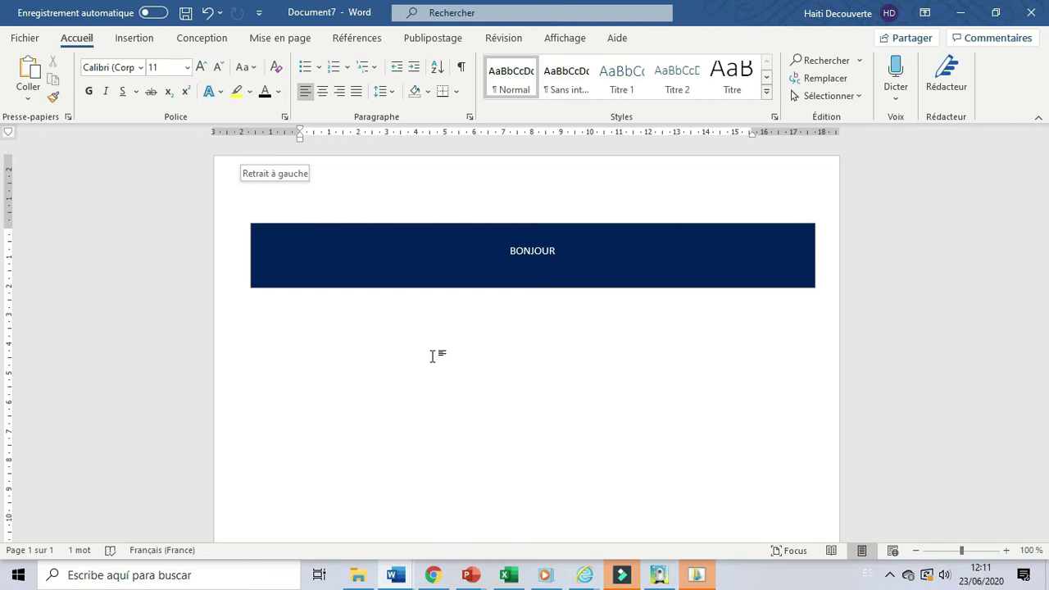
# Set the rectangle's outline to a 1 pt weight and the standard dark red color
pyautogui.click(414, 250)
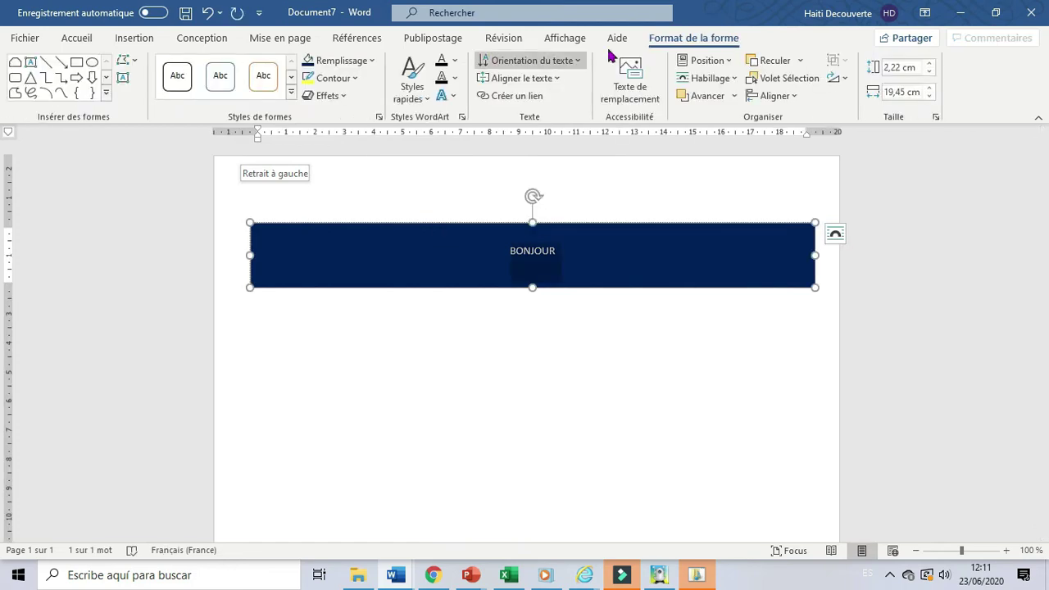
pyautogui.click(358, 78)
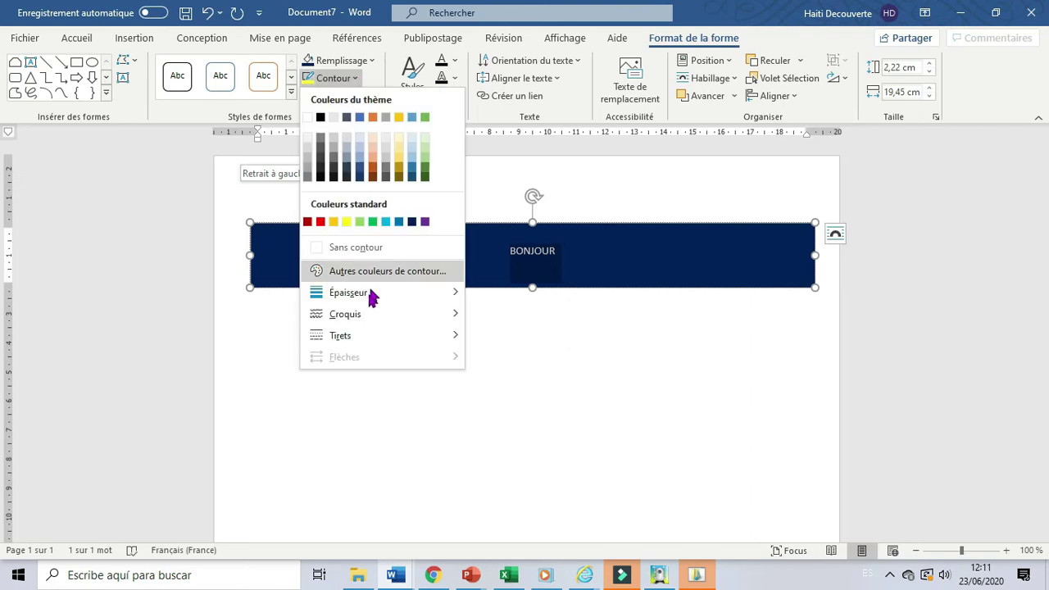
pyautogui.moveTo(387, 297)
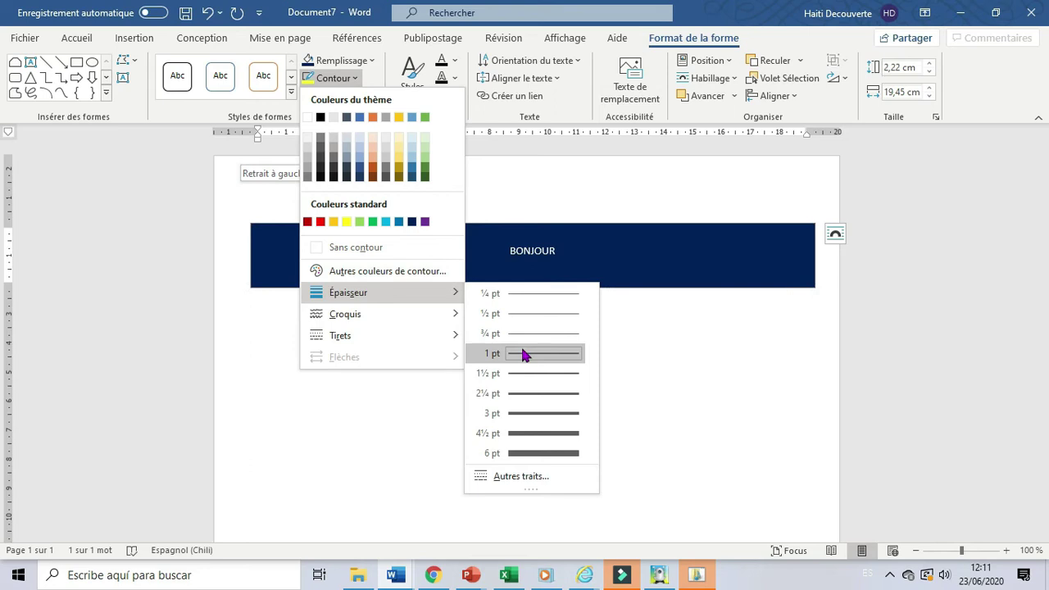
pyautogui.click(524, 354)
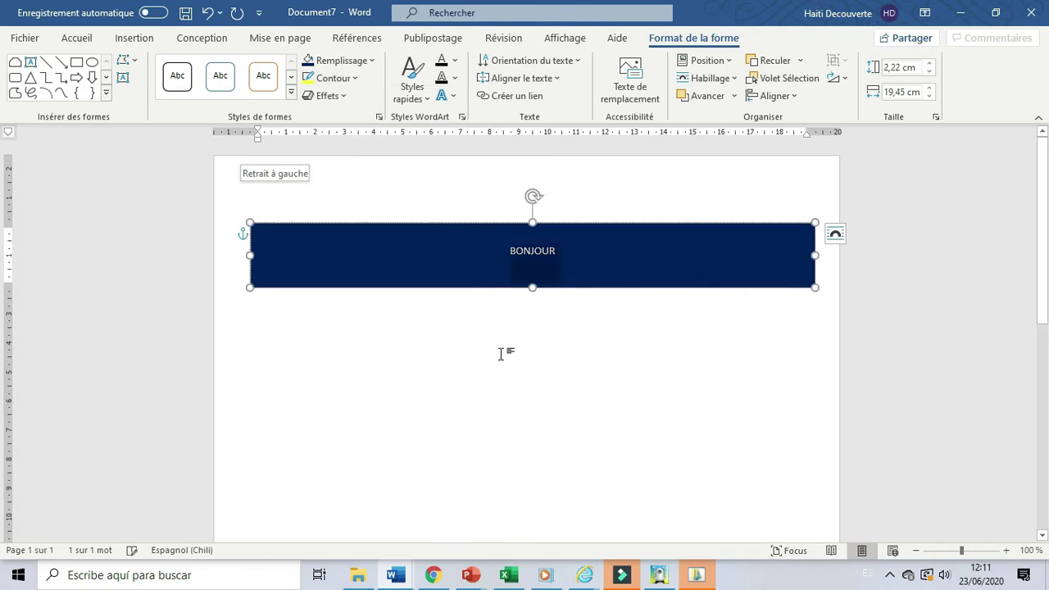
pyautogui.click(358, 79)
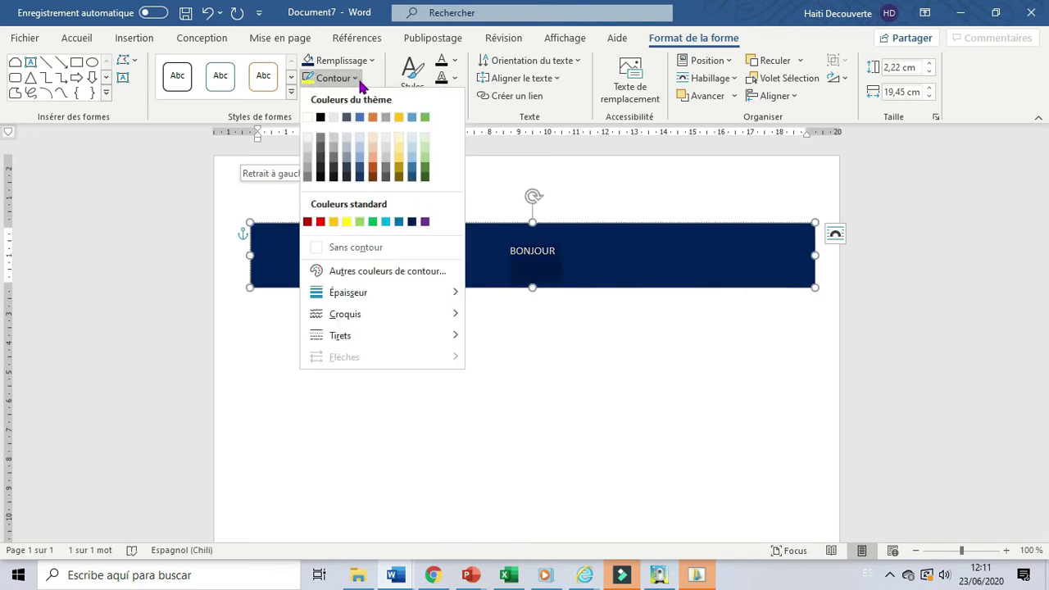
pyautogui.click(308, 222)
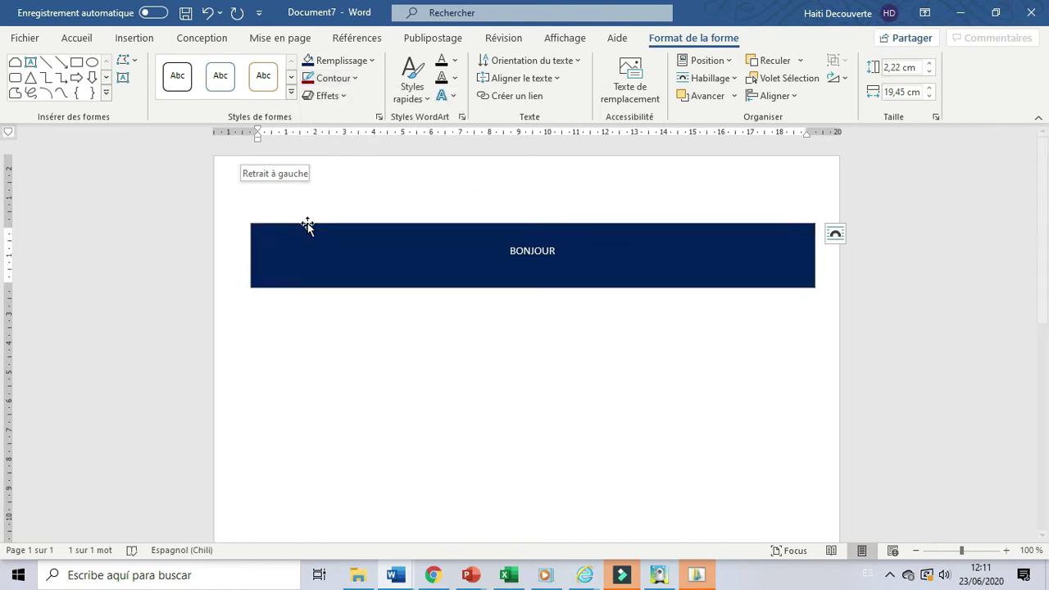
pyautogui.click(308, 334)
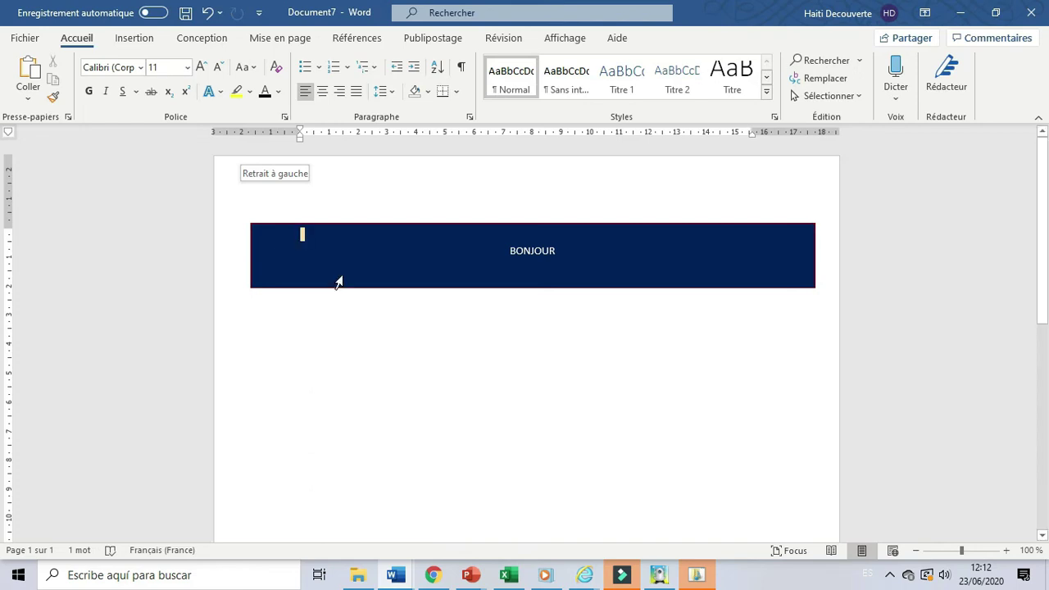
# Increase the rectangle's outline weight to 6 pt
pyautogui.click(436, 257)
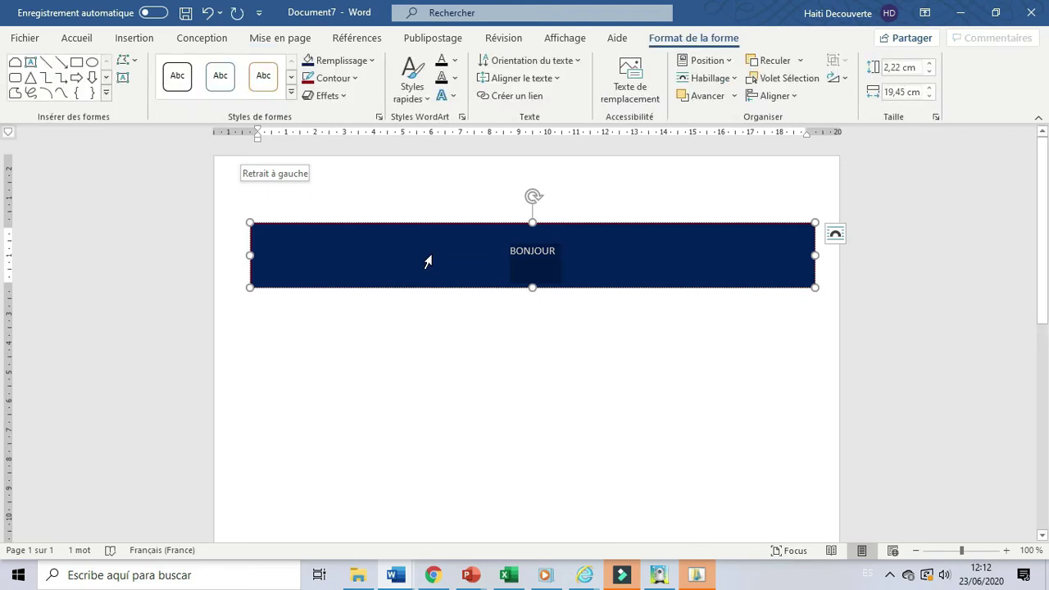
pyautogui.click(355, 78)
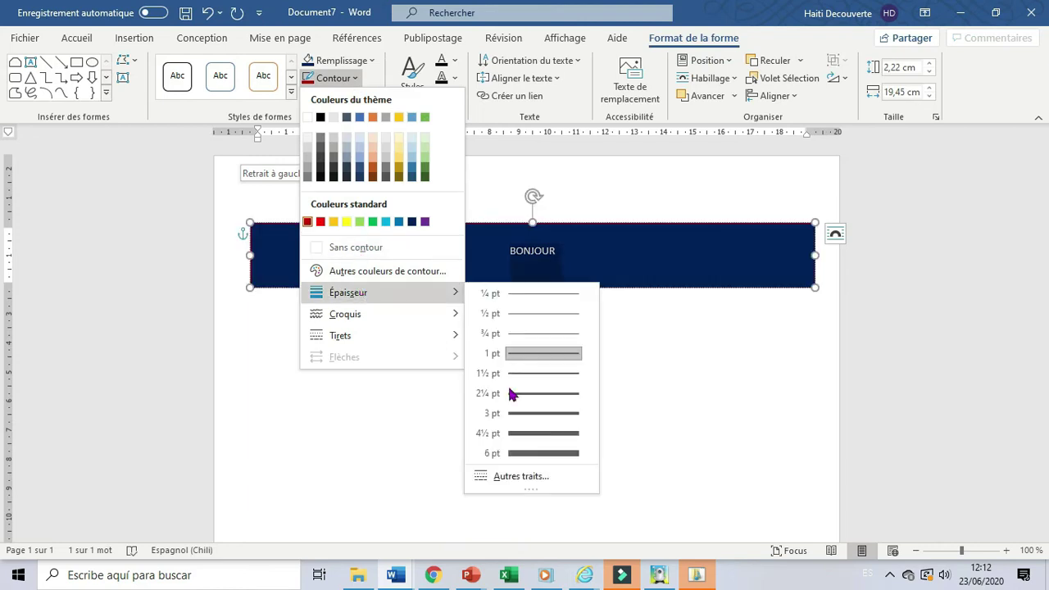
pyautogui.click(527, 453)
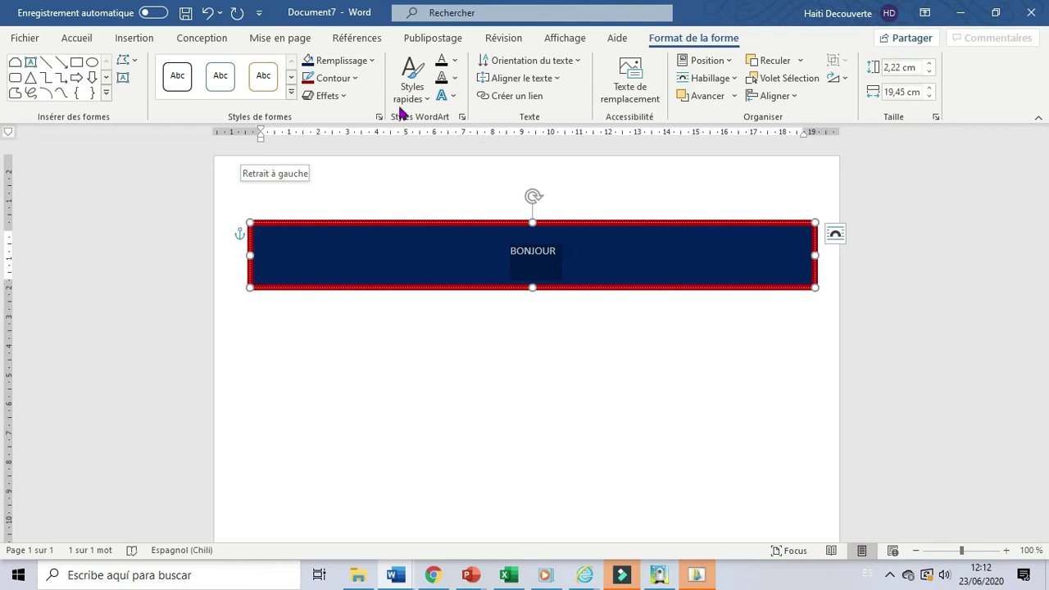
# Try the curved sketch style on the rectangle's outline, then the slightly wavy freehand sketch style
pyautogui.click(355, 79)
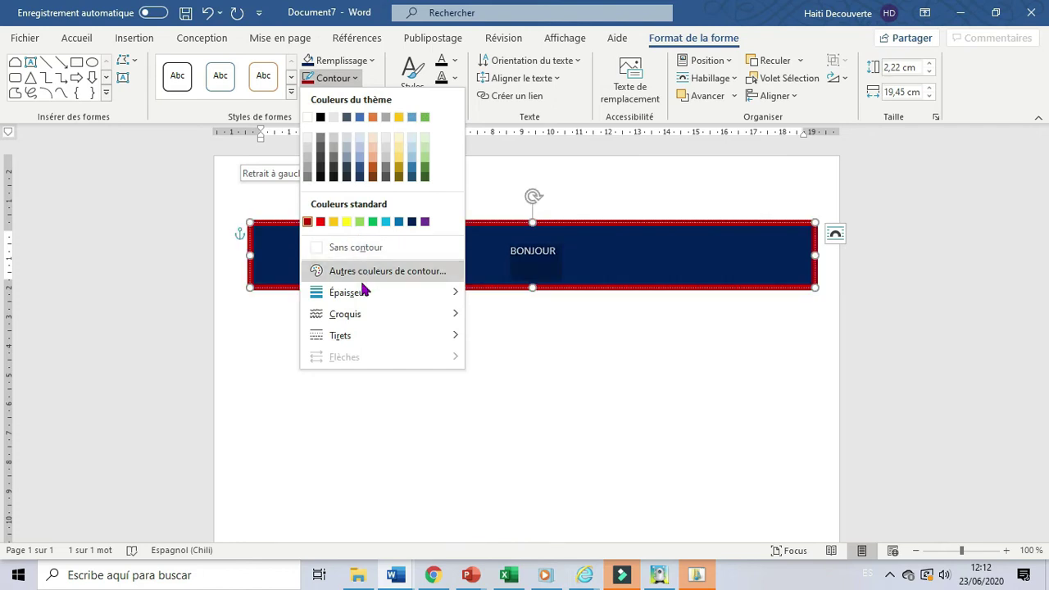
pyautogui.moveTo(366, 295)
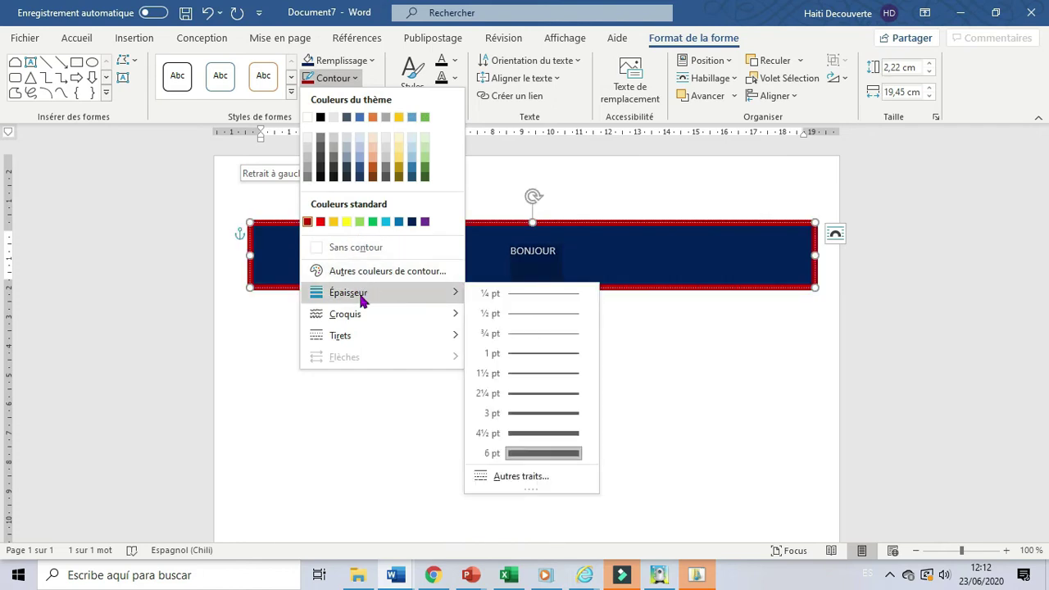
pyautogui.moveTo(362, 323)
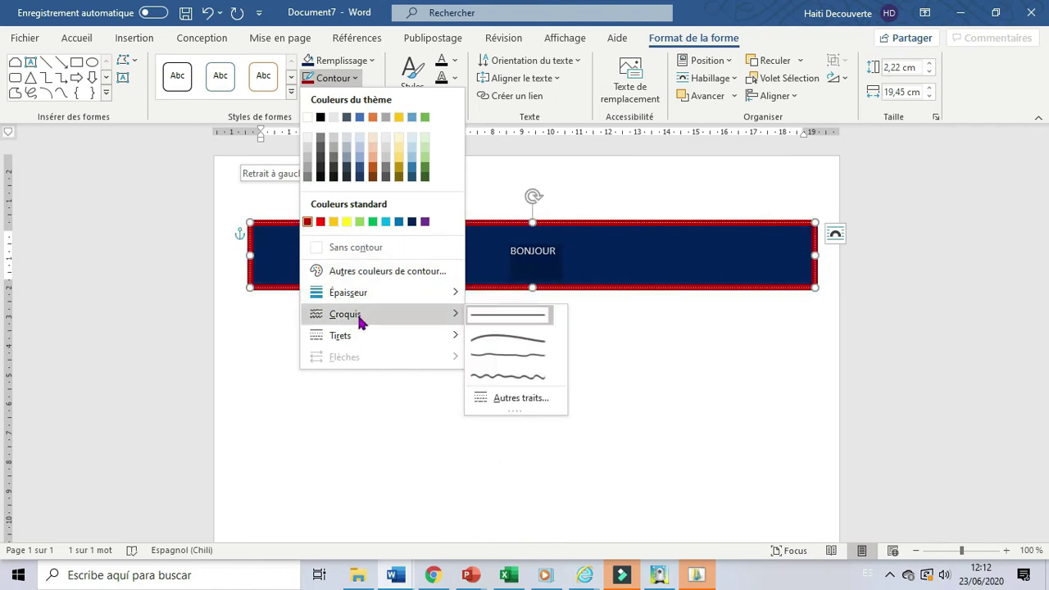
pyautogui.moveTo(478, 338)
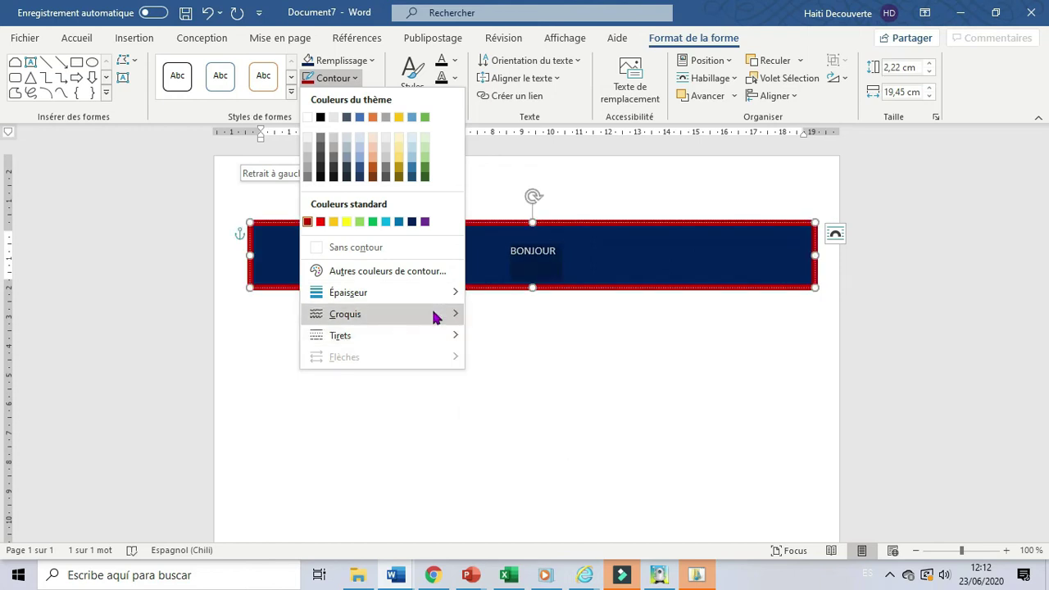
pyautogui.moveTo(434, 317)
pyautogui.click(490, 334)
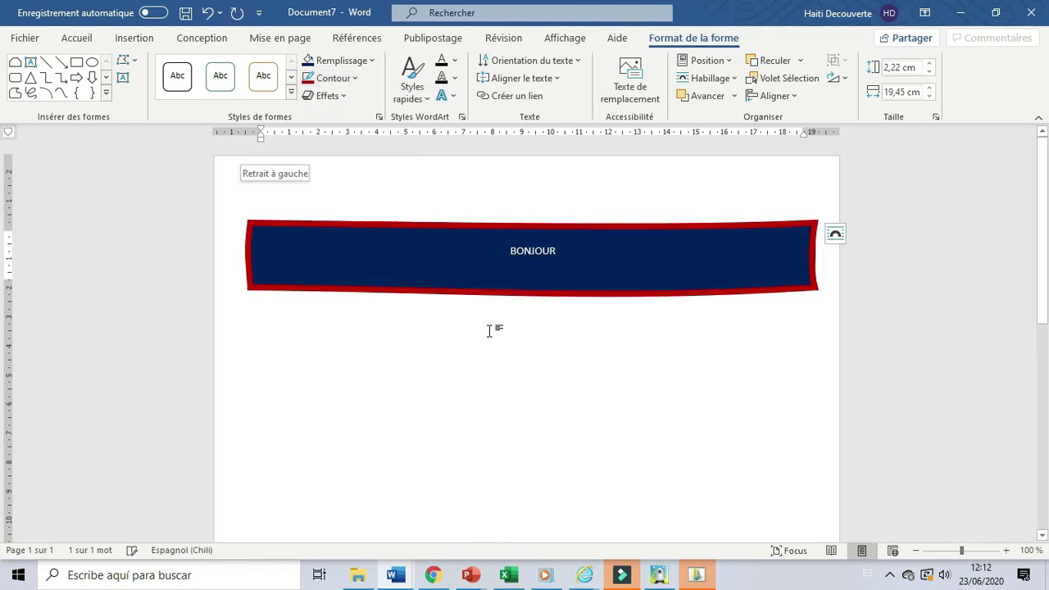
pyautogui.click(356, 79)
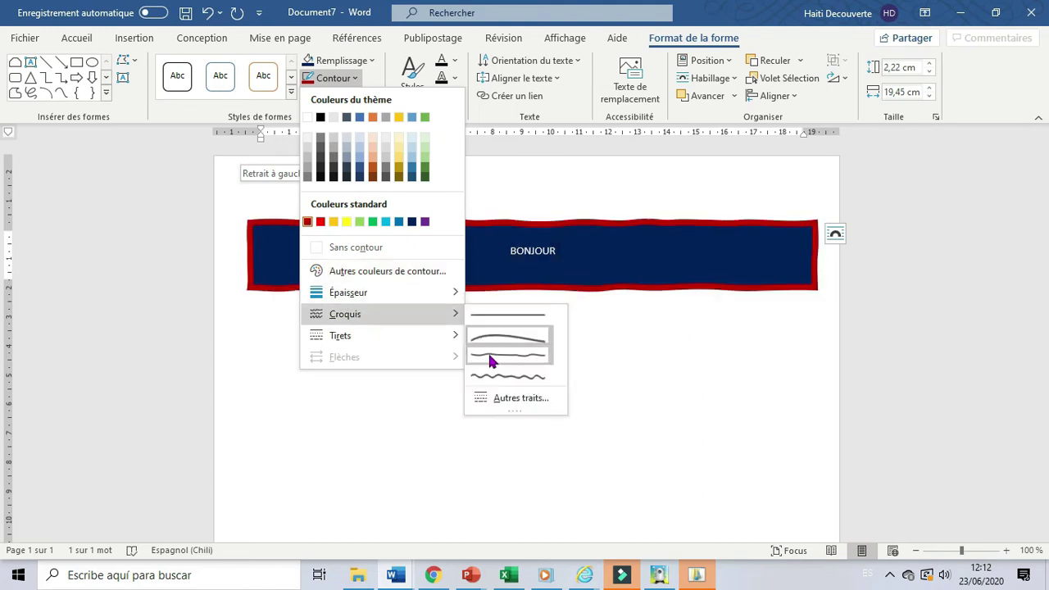
pyautogui.click(489, 354)
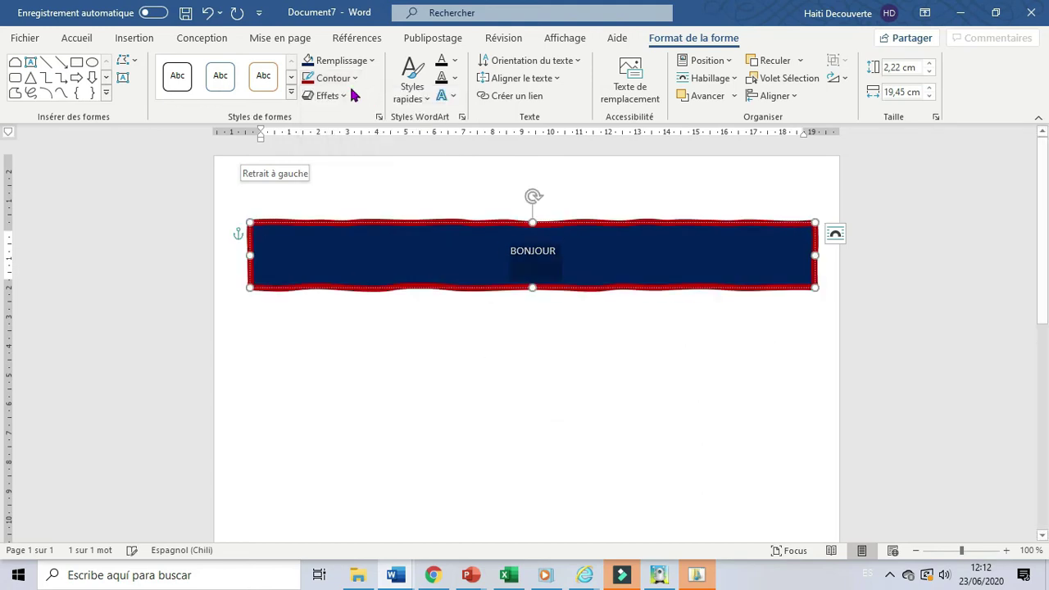
# Apply the most strongly wavy sketch style to the rectangle's outline
pyautogui.click(355, 78)
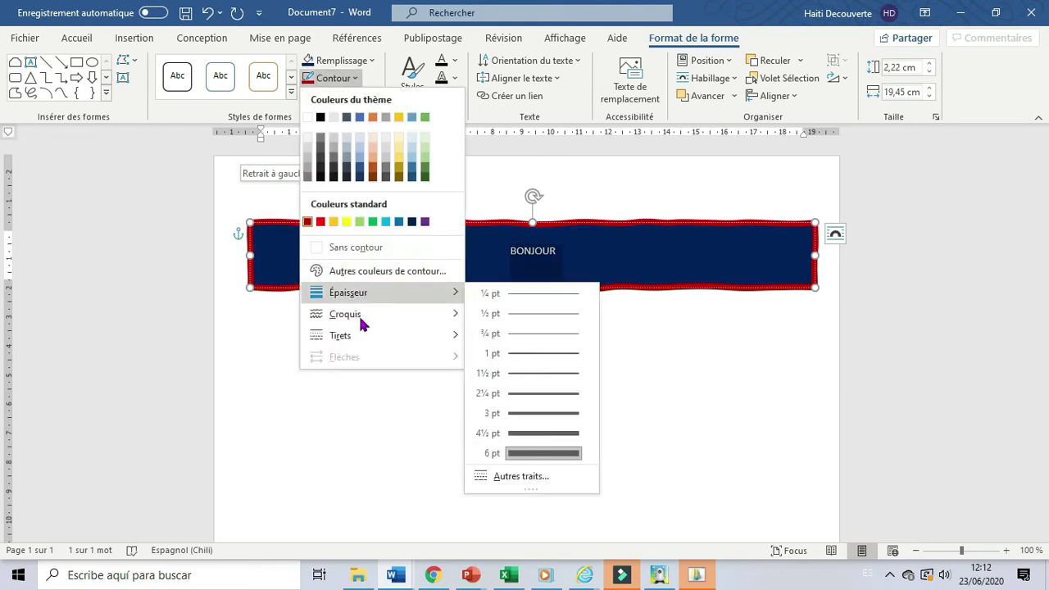
pyautogui.moveTo(366, 319)
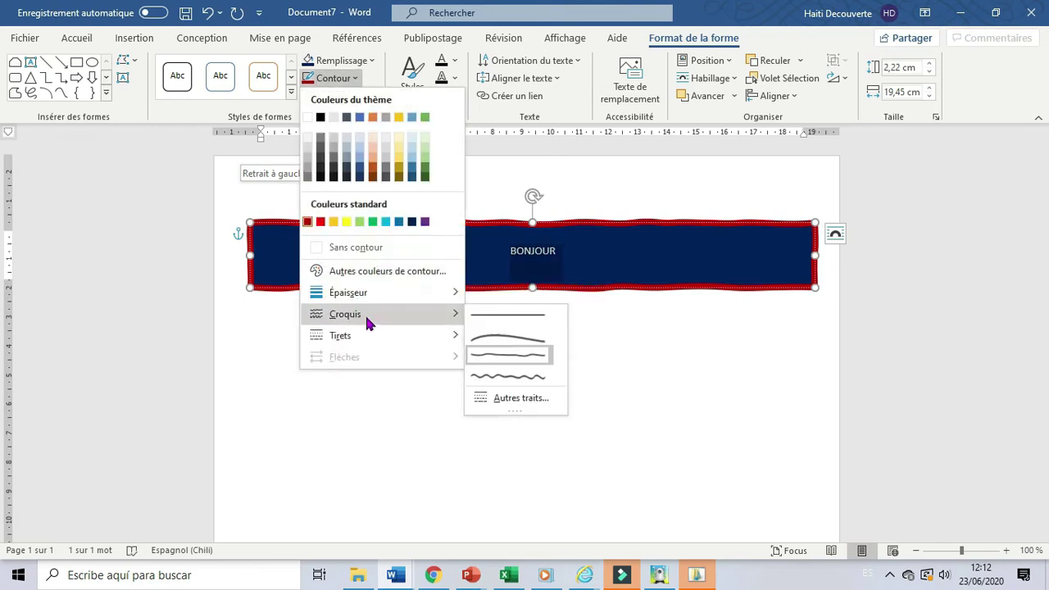
pyautogui.click(484, 377)
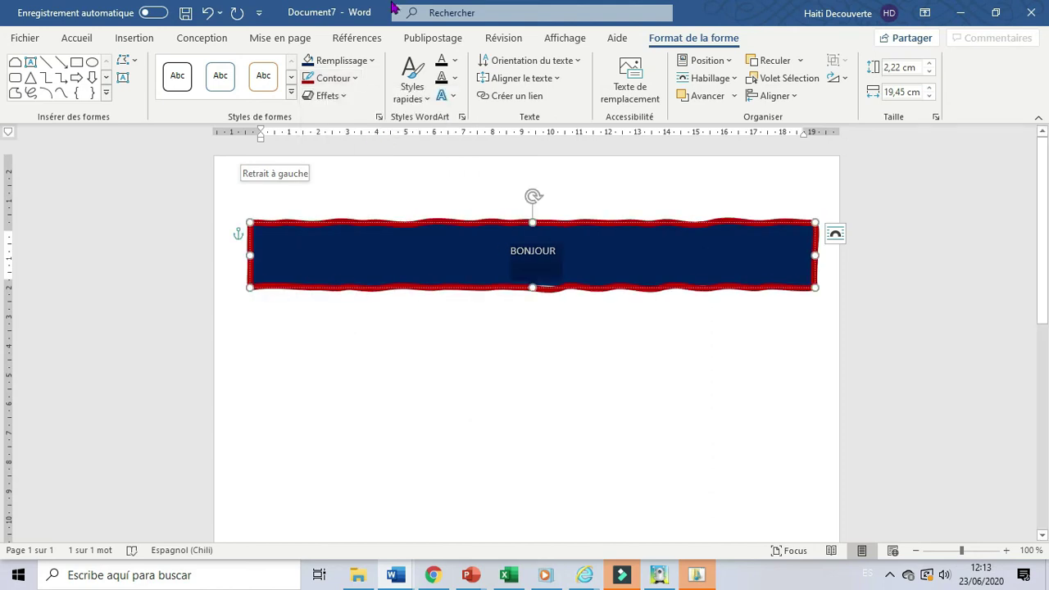
# Try the round dot (Point rond) dash style on the rectangle's outline
pyautogui.click(355, 78)
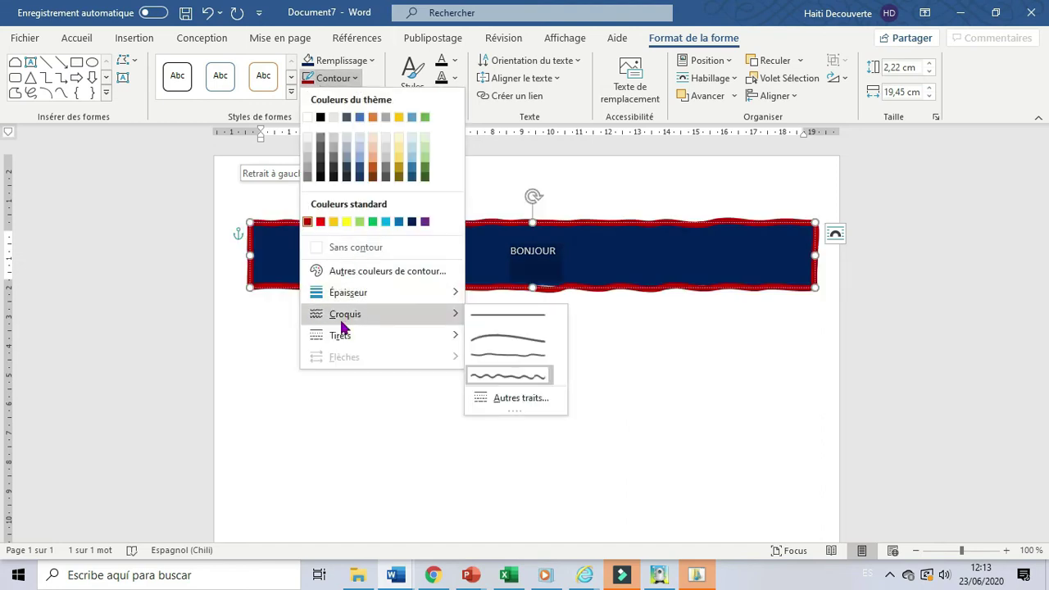
pyautogui.moveTo(344, 339)
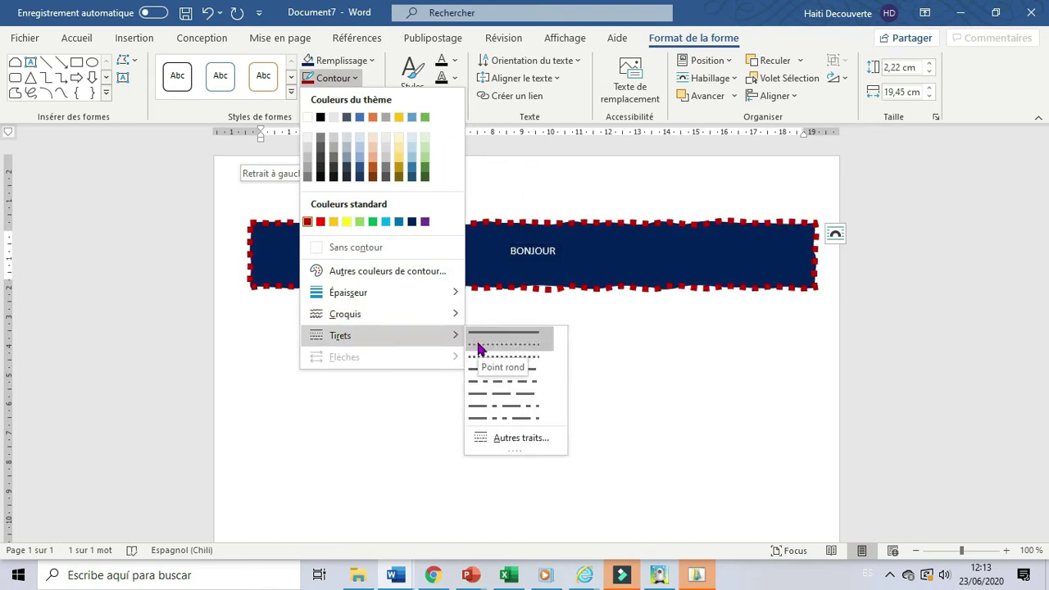
pyautogui.click(359, 160)
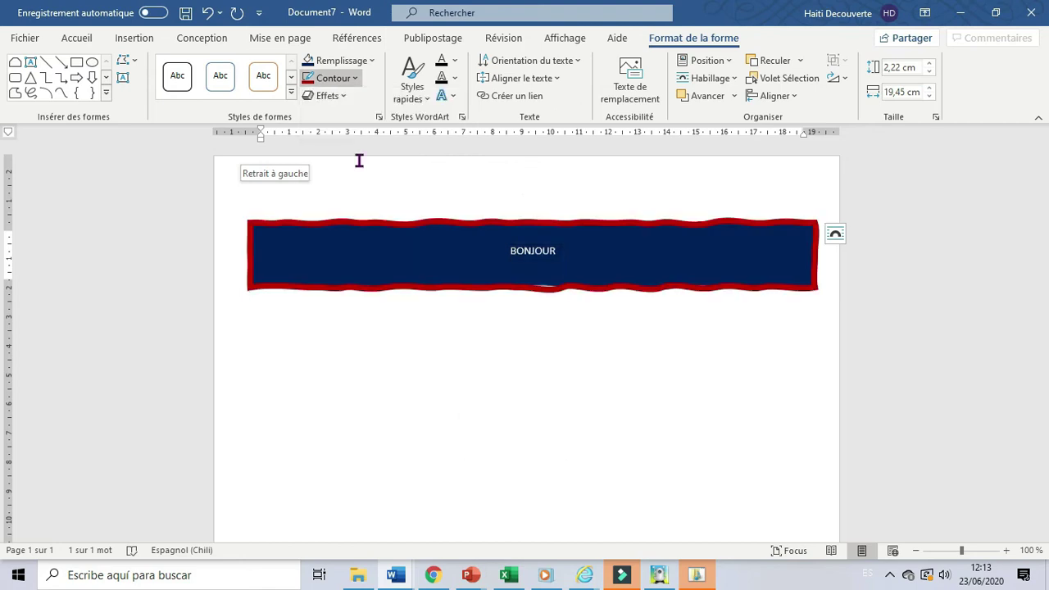
# Set the rectangle's outline to the alternating dash-dot line style and deselect the shape
pyautogui.click(353, 78)
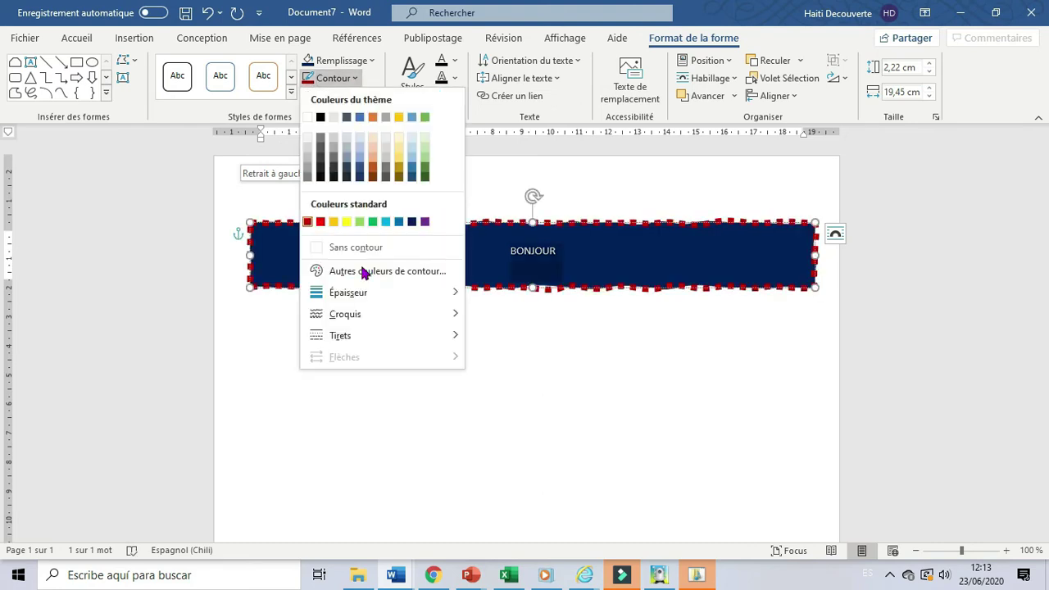
pyautogui.moveTo(354, 304)
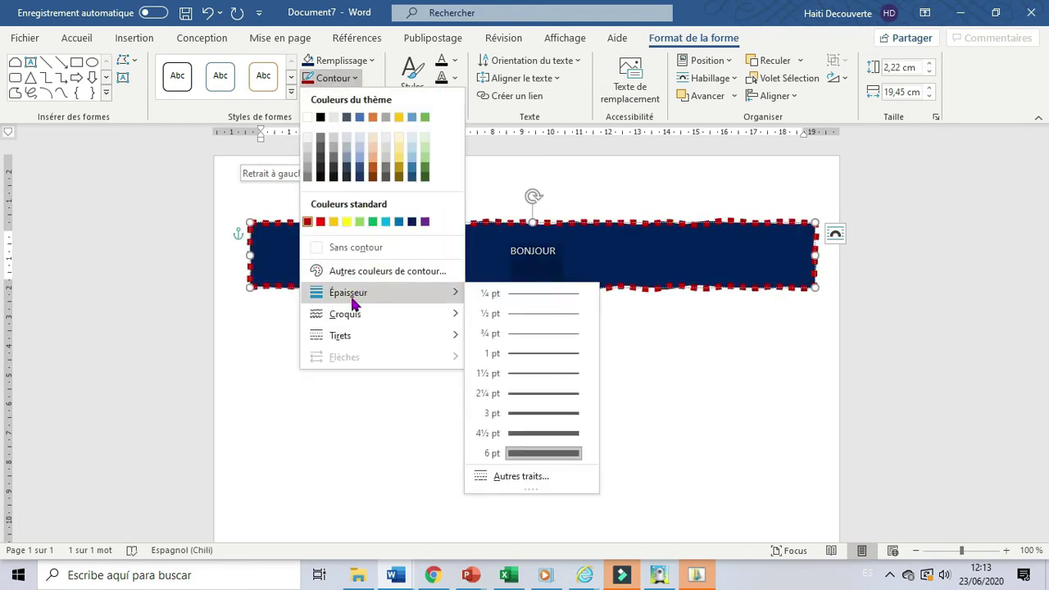
pyautogui.moveTo(354, 324)
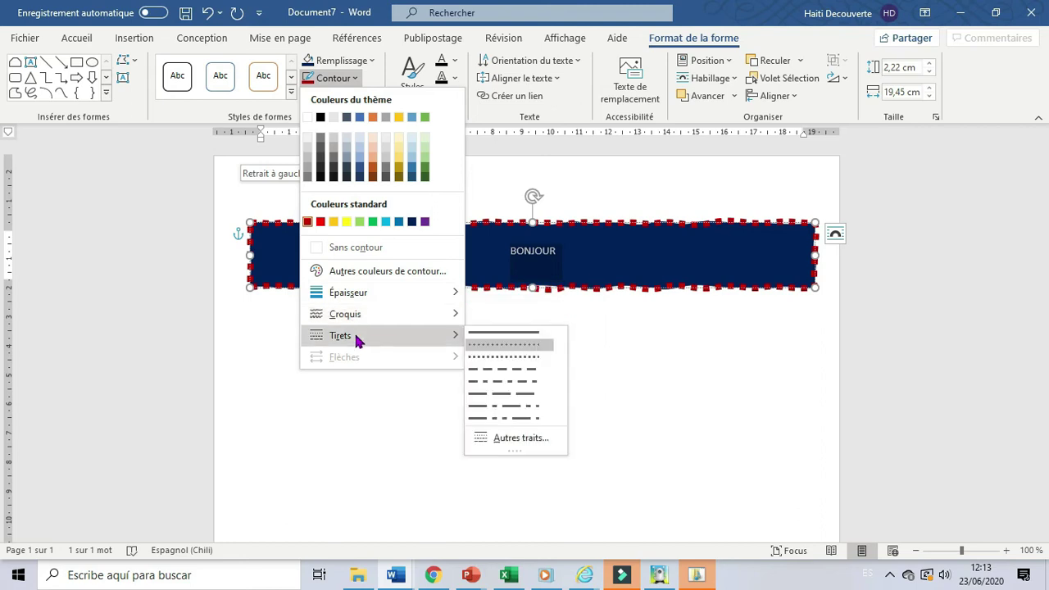
pyautogui.click(484, 382)
pyautogui.press('Escape')
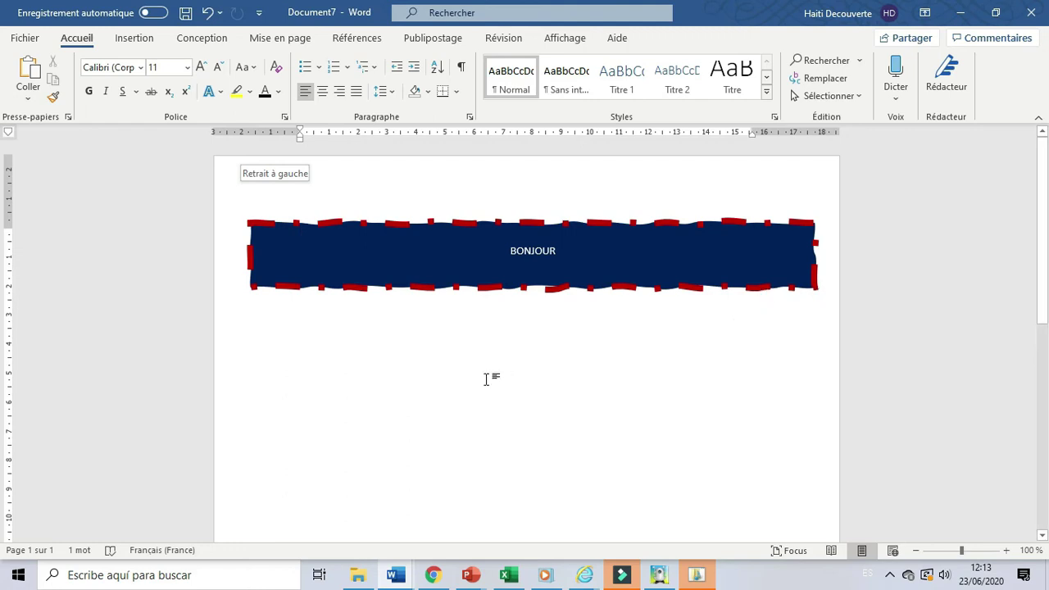
# Insert two blank lines above the BONJOUR rectangle and close the low-battery warning
pyautogui.press('Return')
pyautogui.press('Return')
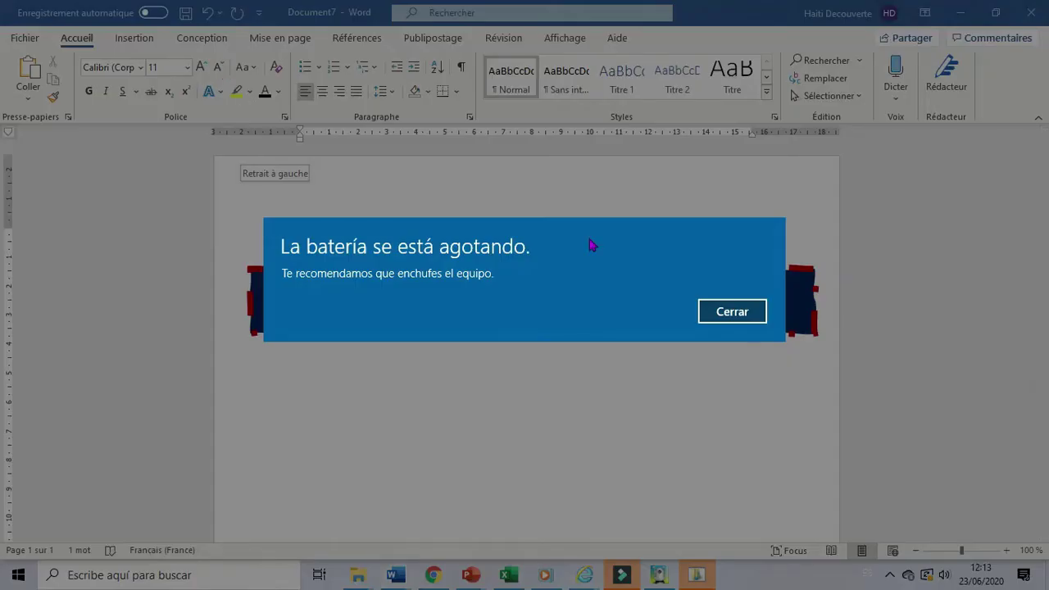
pyautogui.click(710, 312)
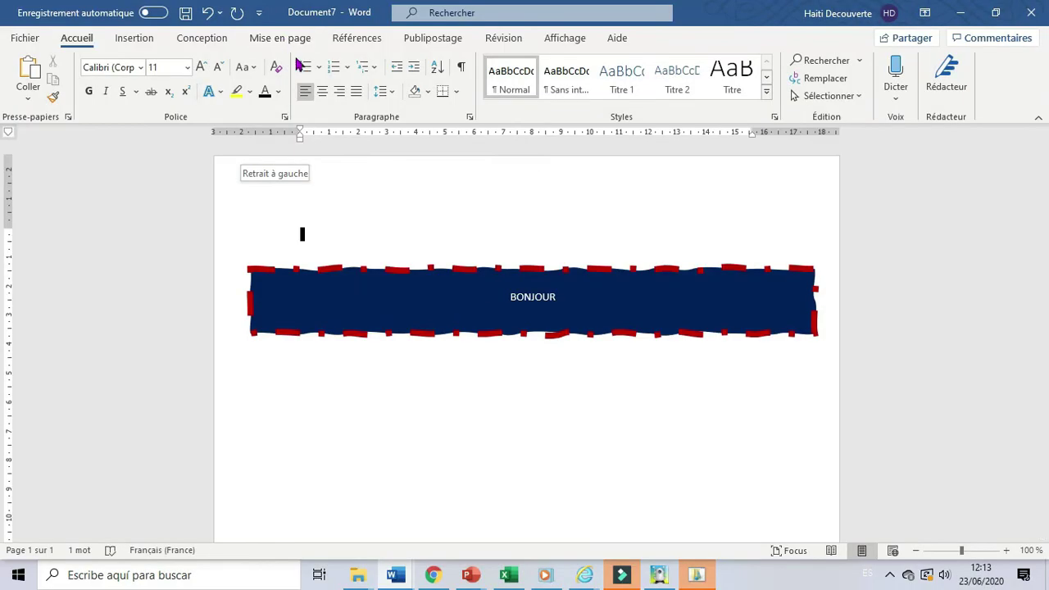
# Draw a wavy punched-tape flowchart shape above the BONJOUR rectangle and enlarge it to about 2.43 cm high and 13.86 cm wide
pyautogui.click(143, 45)
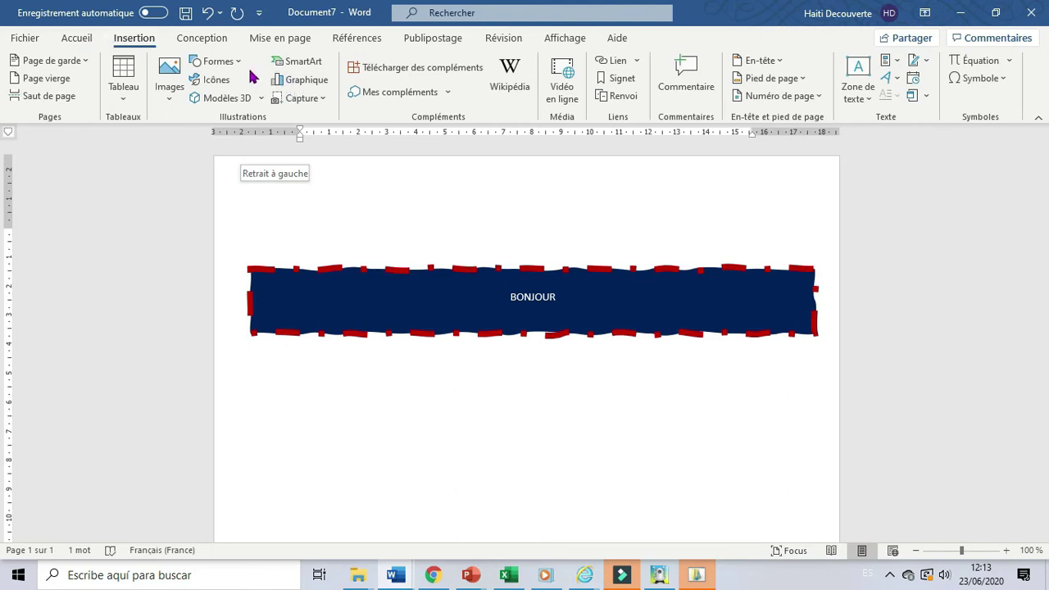
pyautogui.click(218, 62)
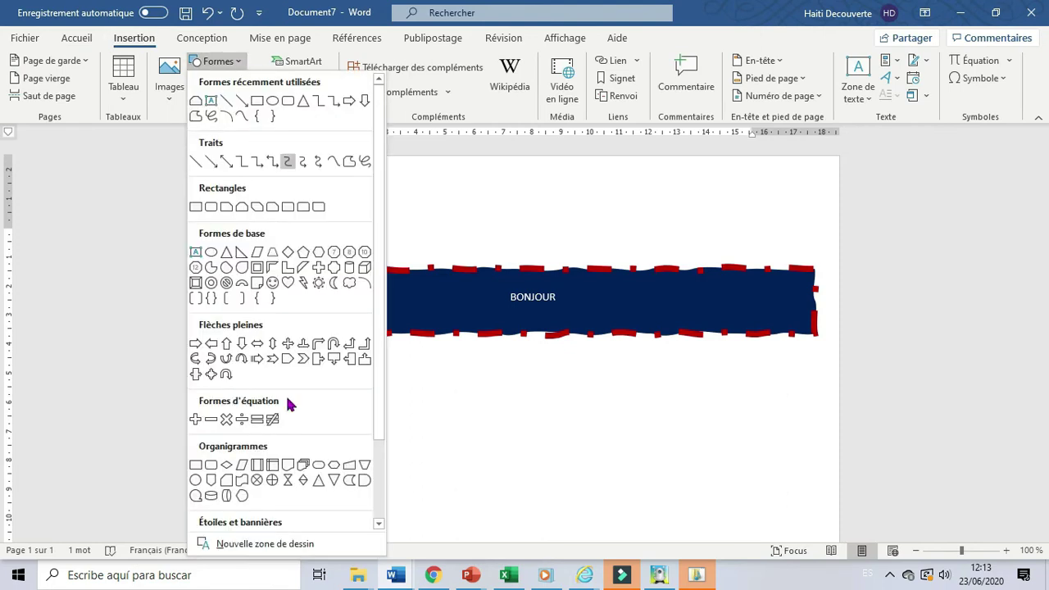
pyautogui.click(241, 482)
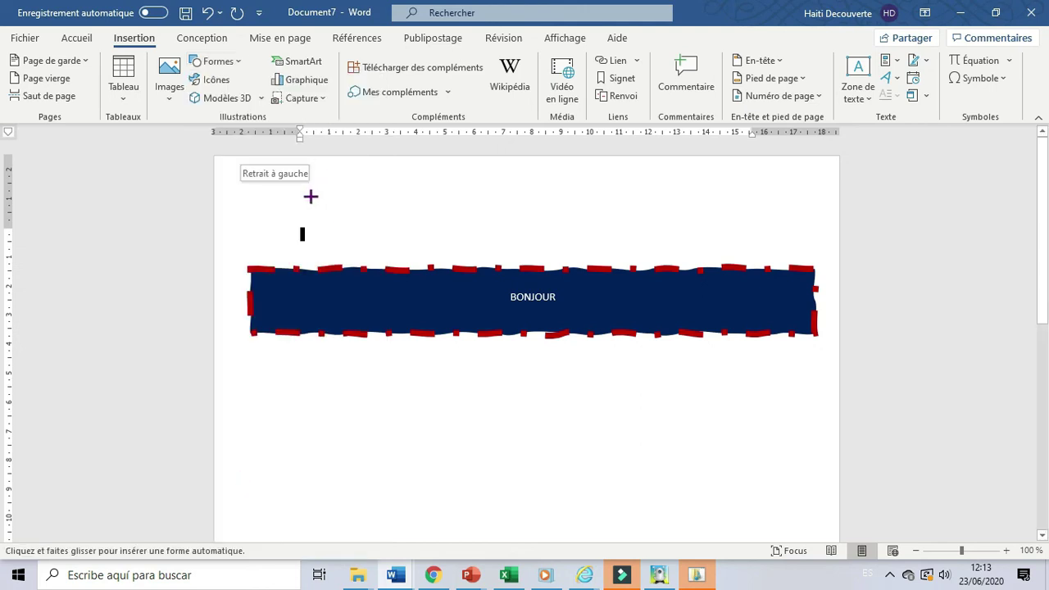
pyautogui.moveTo(309, 197); pyautogui.dragTo(583, 234)
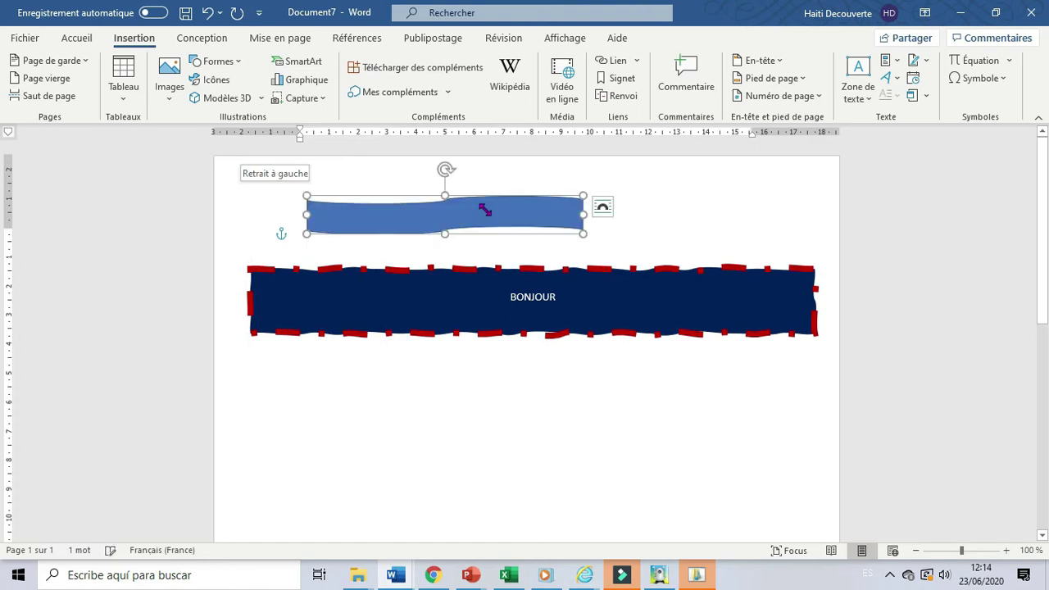
pyautogui.moveTo(446, 192); pyautogui.dragTo(445, 163)
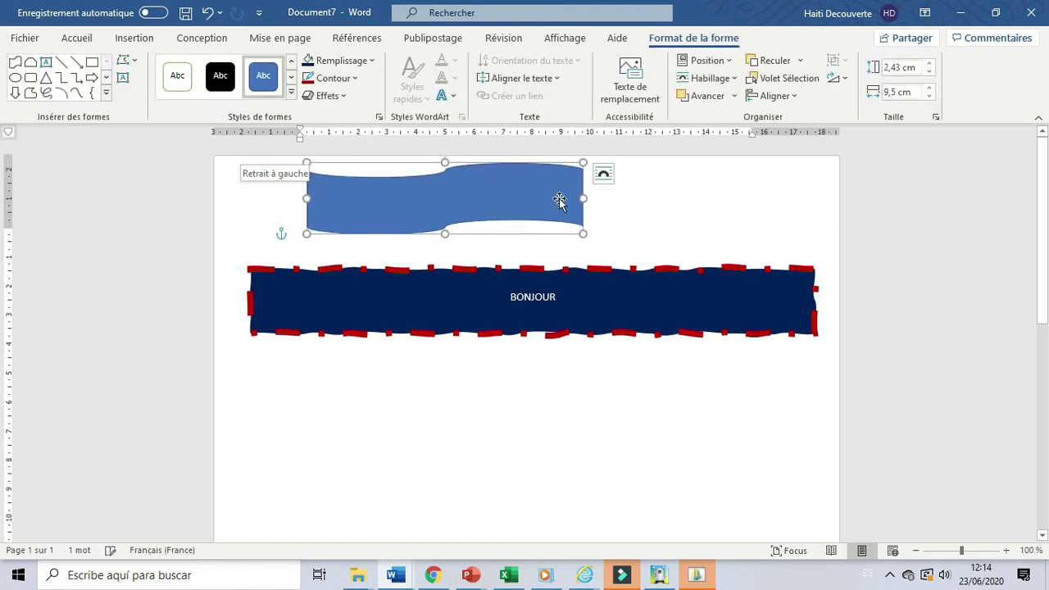
pyautogui.moveTo(584, 200); pyautogui.dragTo(710, 205)
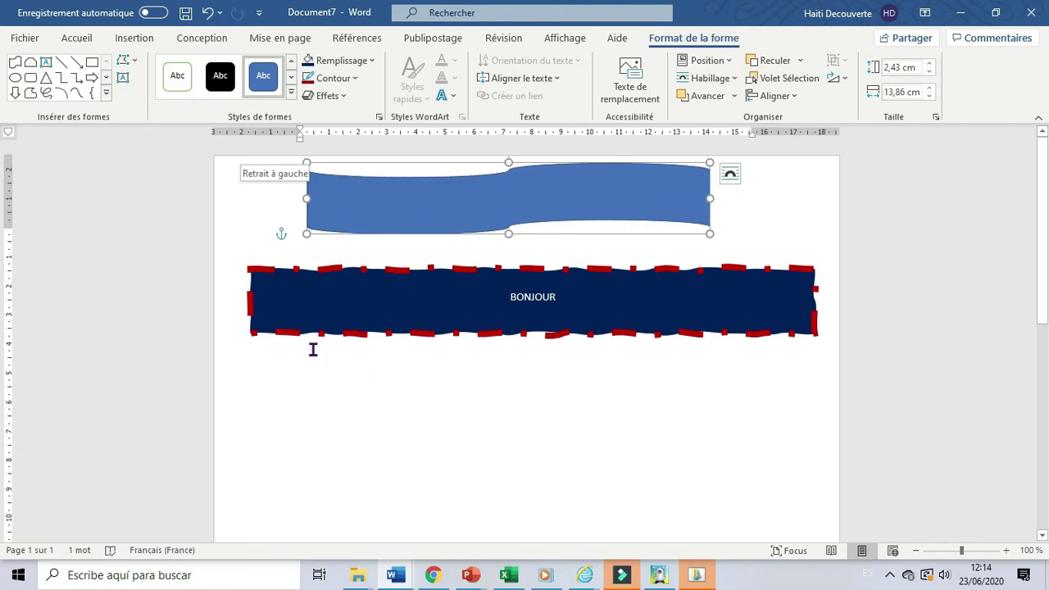
pyautogui.click(355, 525)
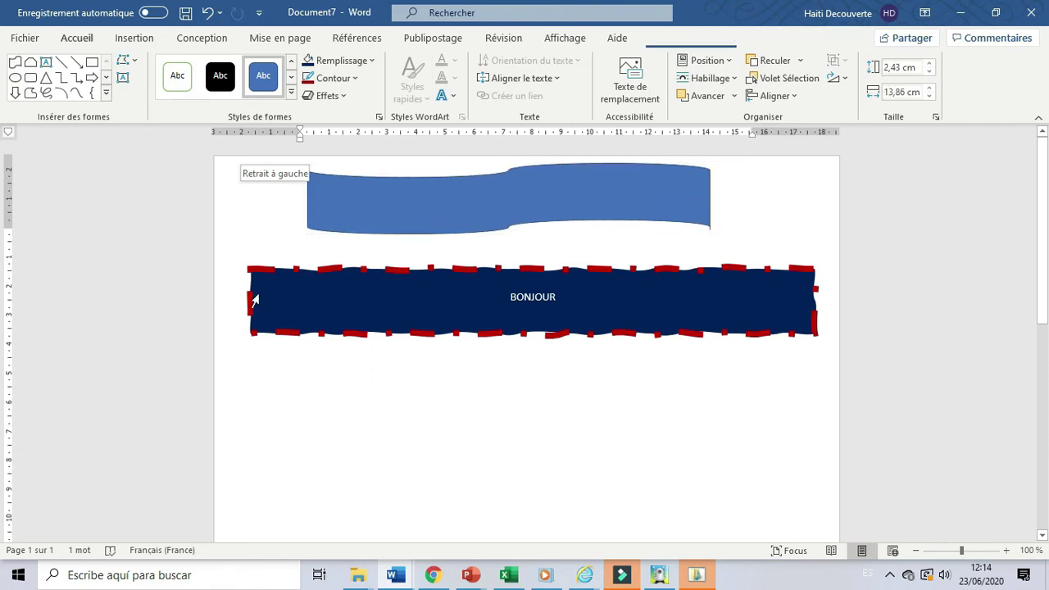
pyautogui.click(264, 285)
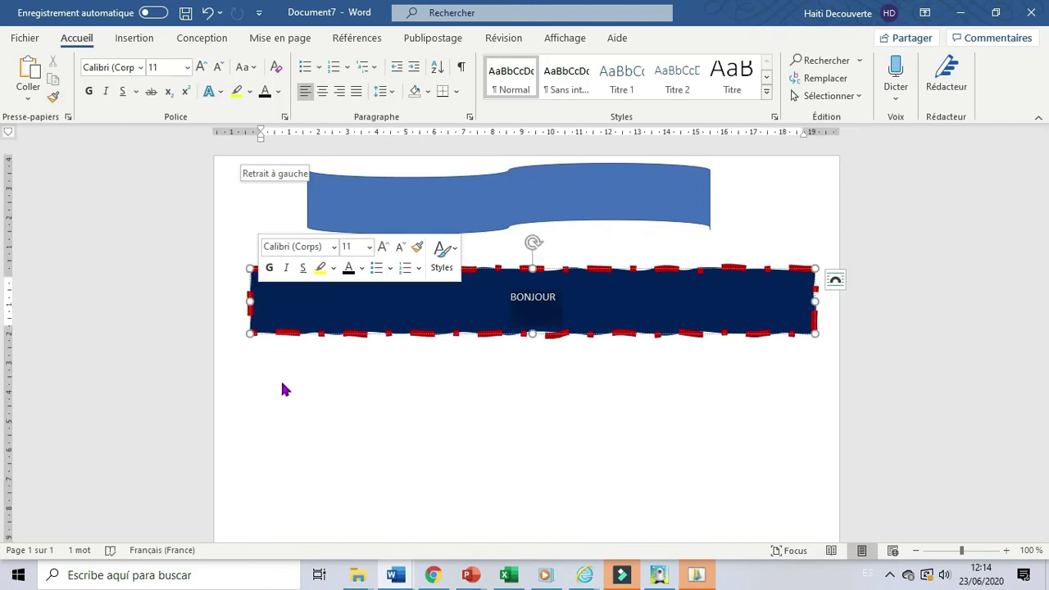
pyautogui.moveTo(273, 266); pyautogui.dragTo(273, 265)
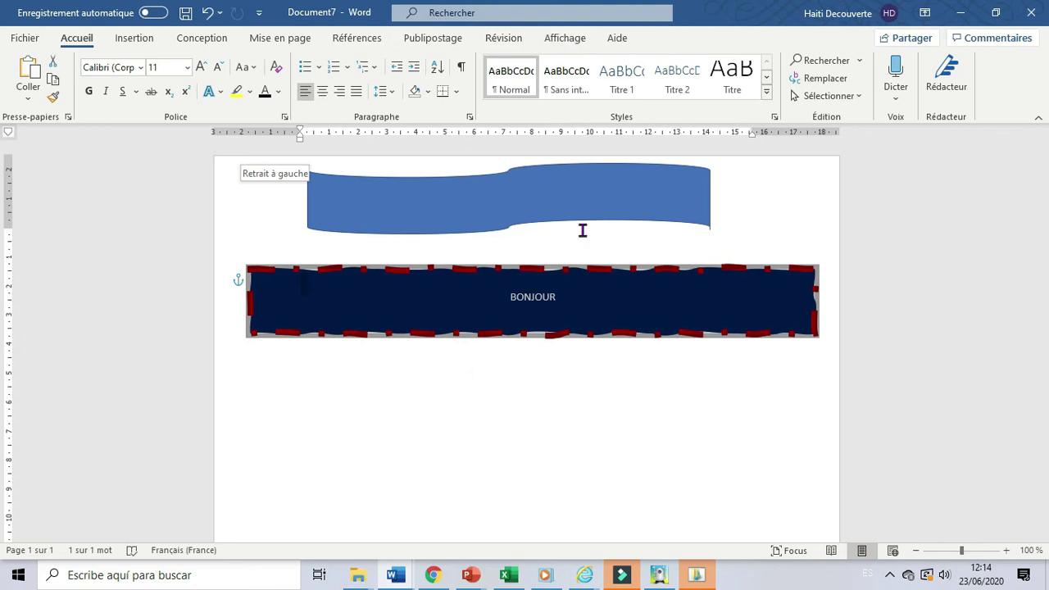
pyautogui.click(482, 387)
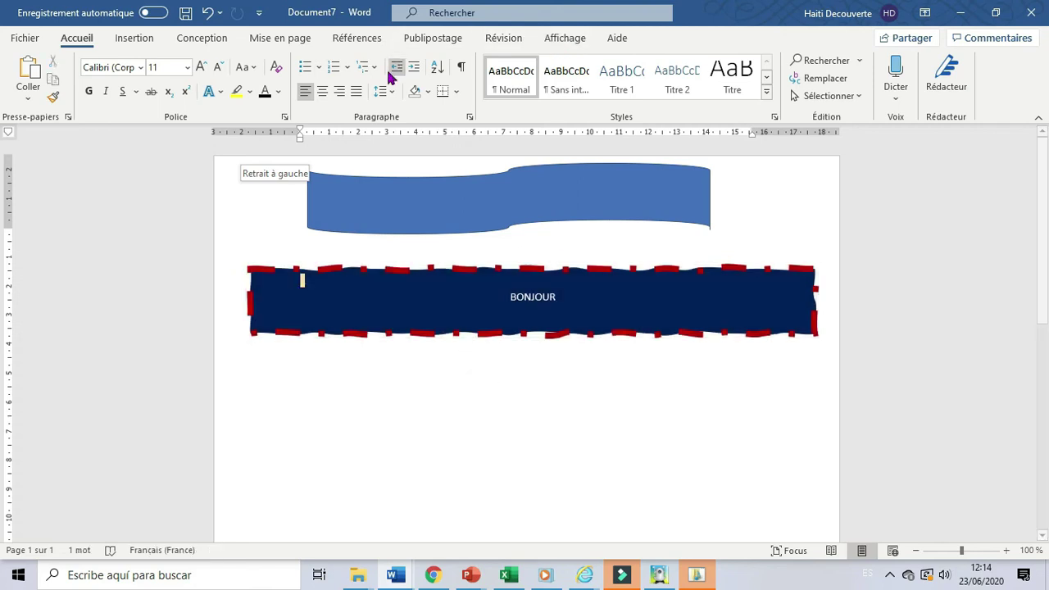
# Draw a vertical downward arrow about 3.5 cm long below the BONJOUR rectangle and set its outline to standard yellow
pyautogui.click(142, 40)
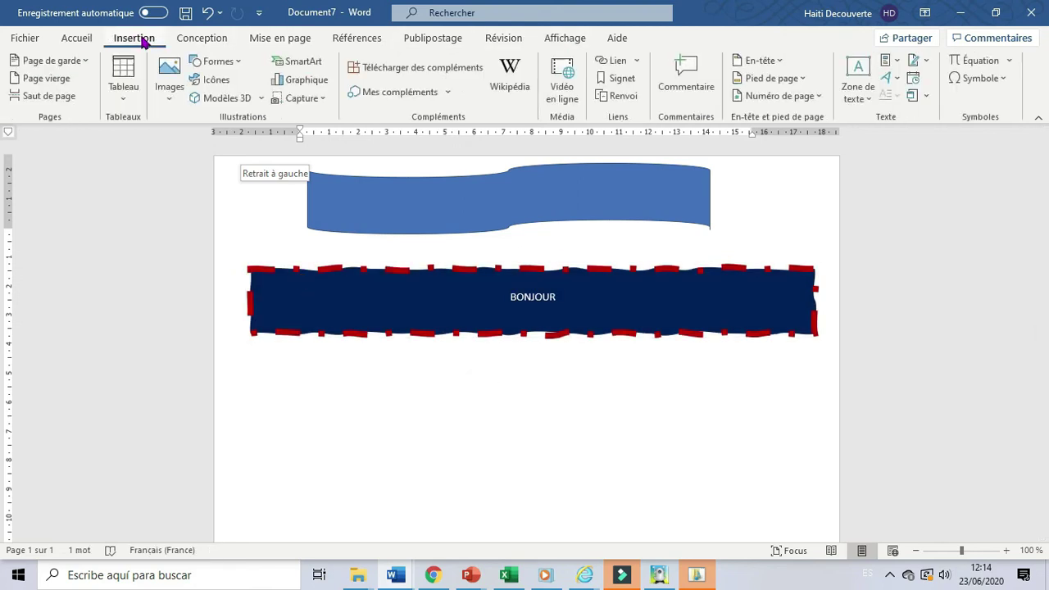
pyautogui.click(238, 63)
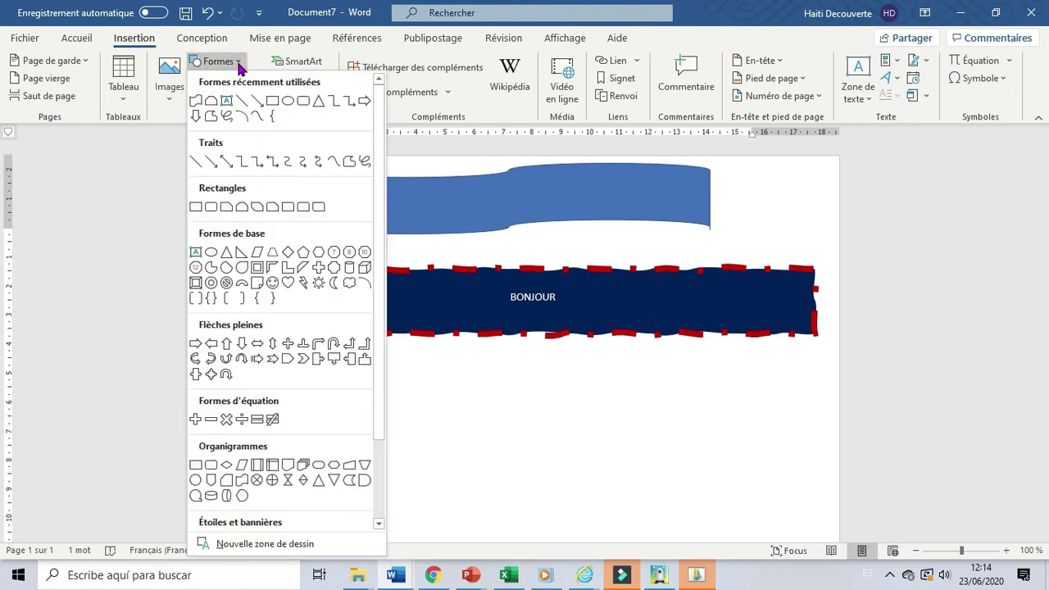
pyautogui.click(261, 99)
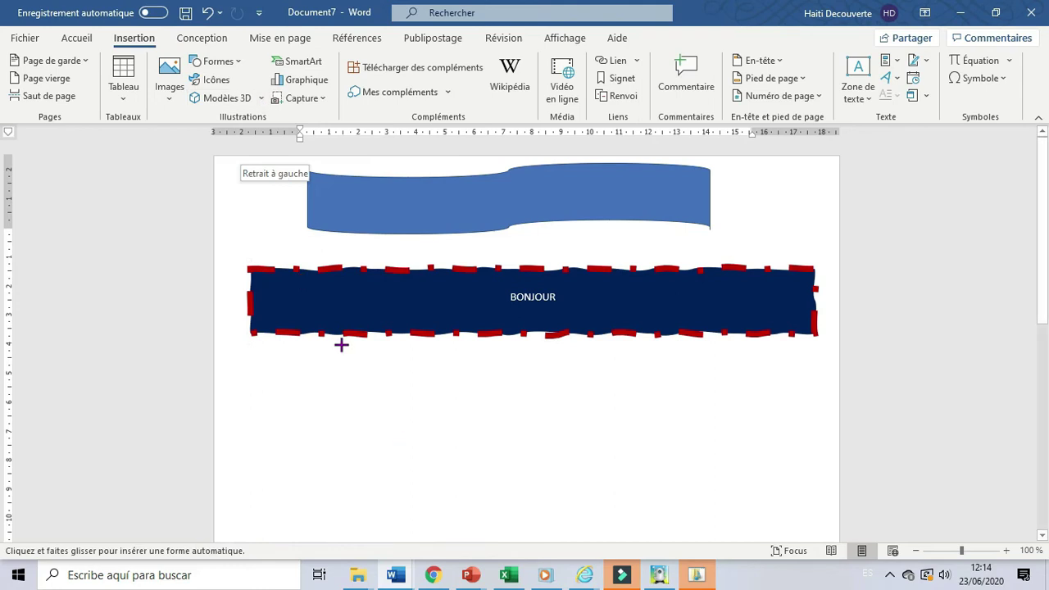
pyautogui.moveTo(339, 341); pyautogui.dragTo(339, 441)
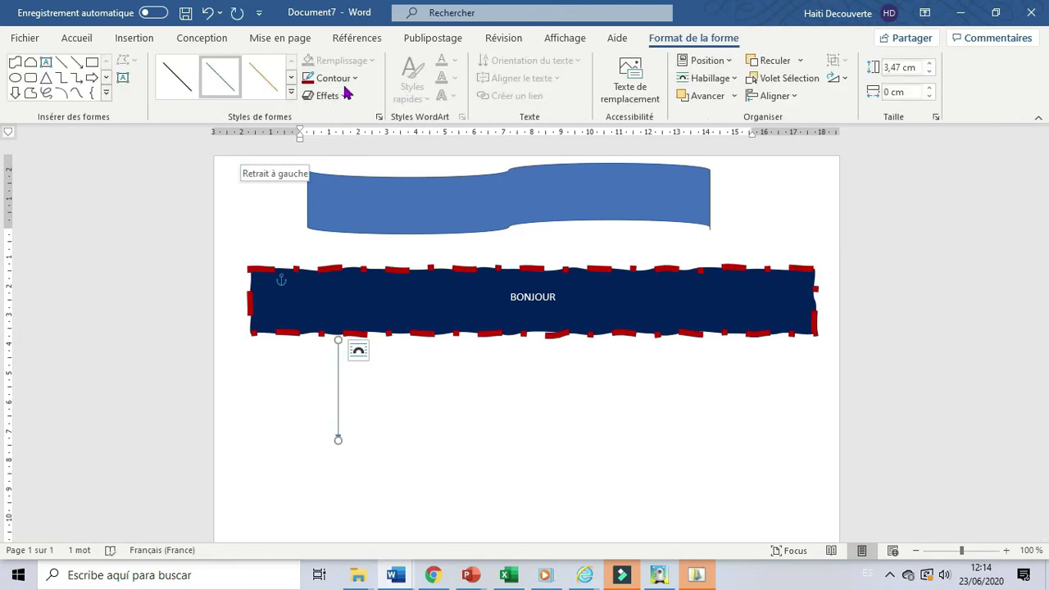
pyautogui.click(358, 79)
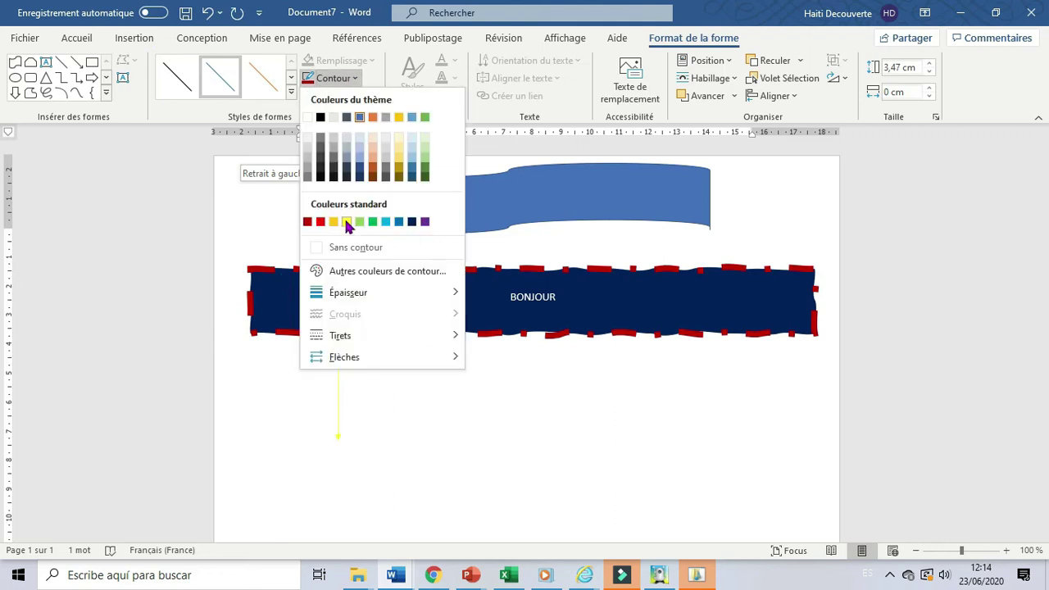
pyautogui.press('Escape')
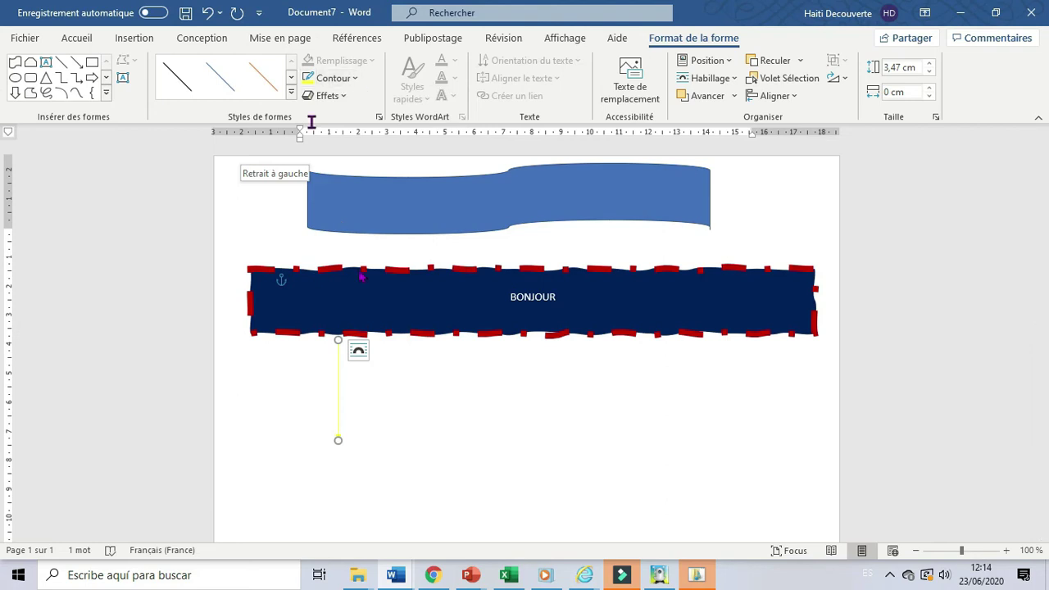
# Set the yellow arrow's outline weight to 6 pt and deselect the arrow
pyautogui.click(355, 80)
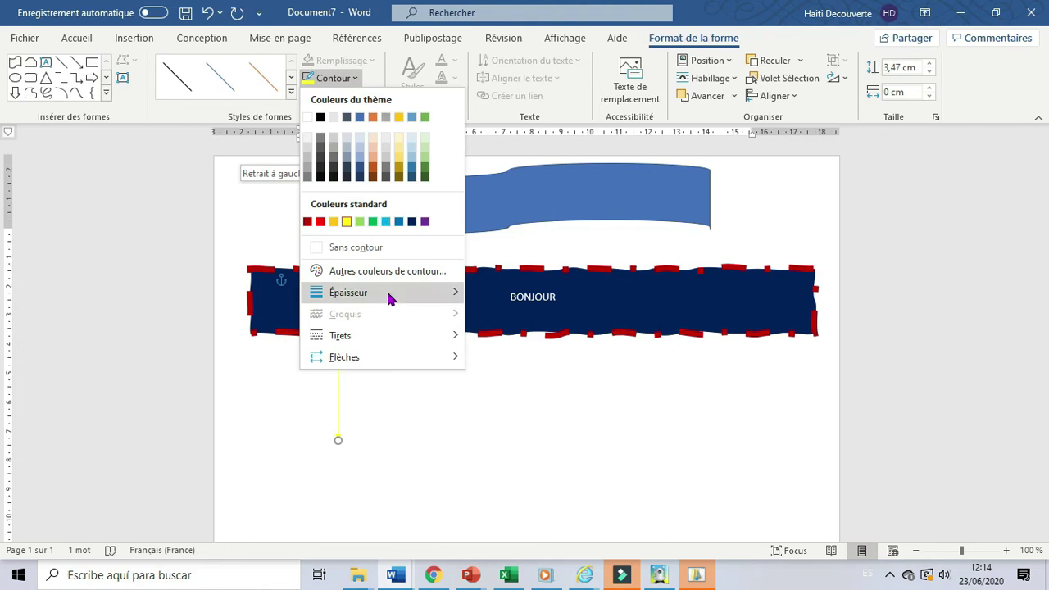
pyautogui.click(389, 293)
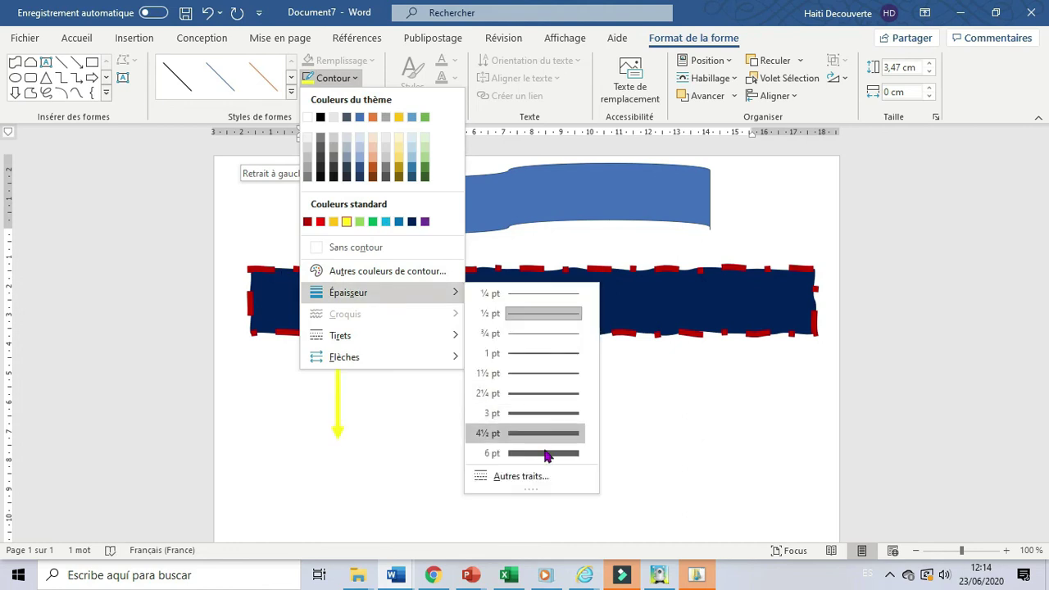
pyautogui.click(546, 453)
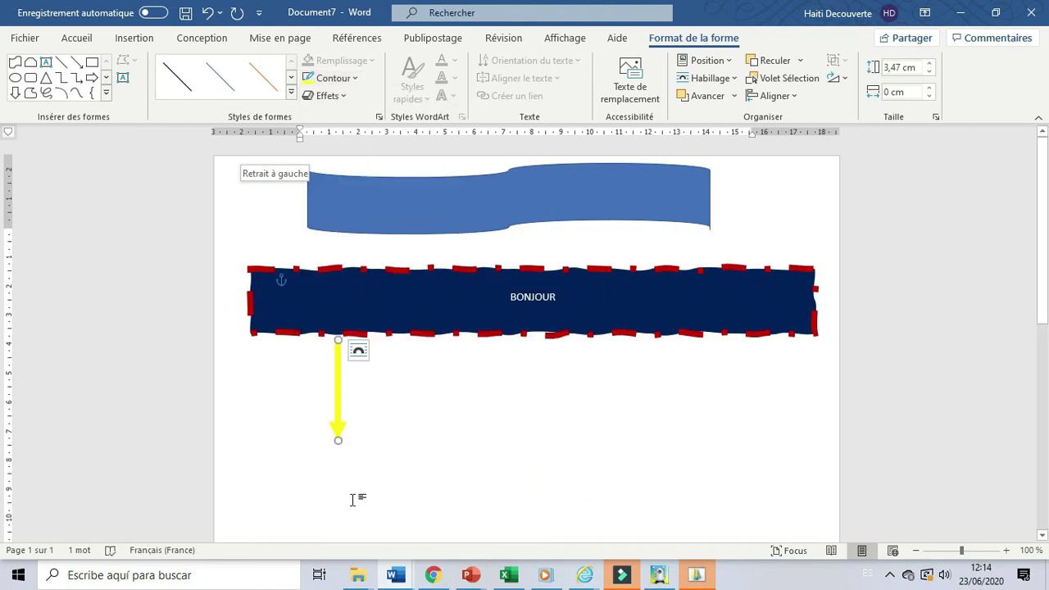
pyautogui.click(252, 190)
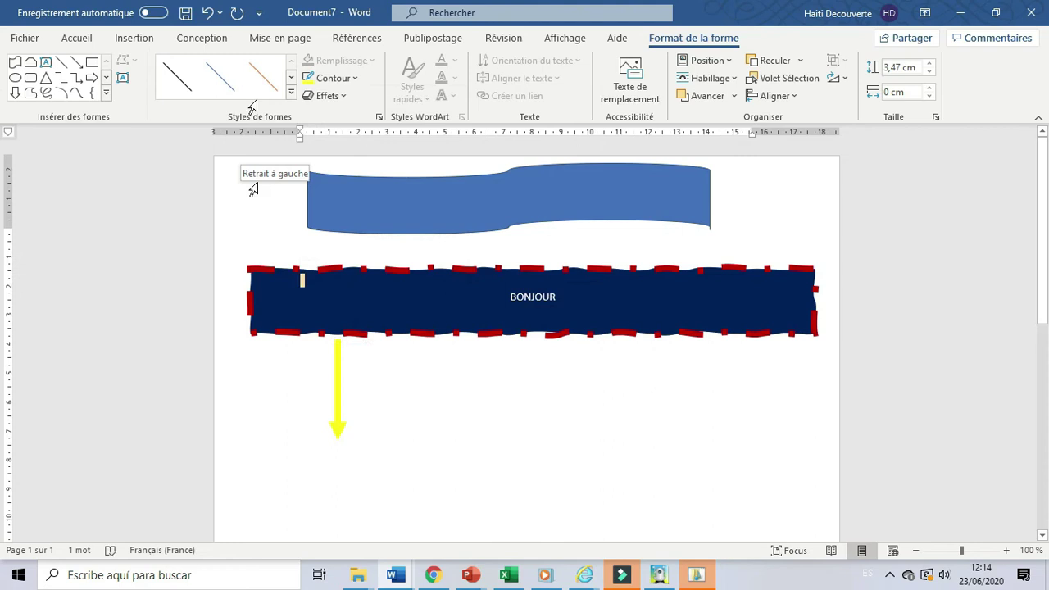
# Draw a sequential-access storage flowchart shape about 2.33 cm high and 11.46 cm wide under the yellow arrow and tilt it slightly clockwise
pyautogui.click(133, 39)
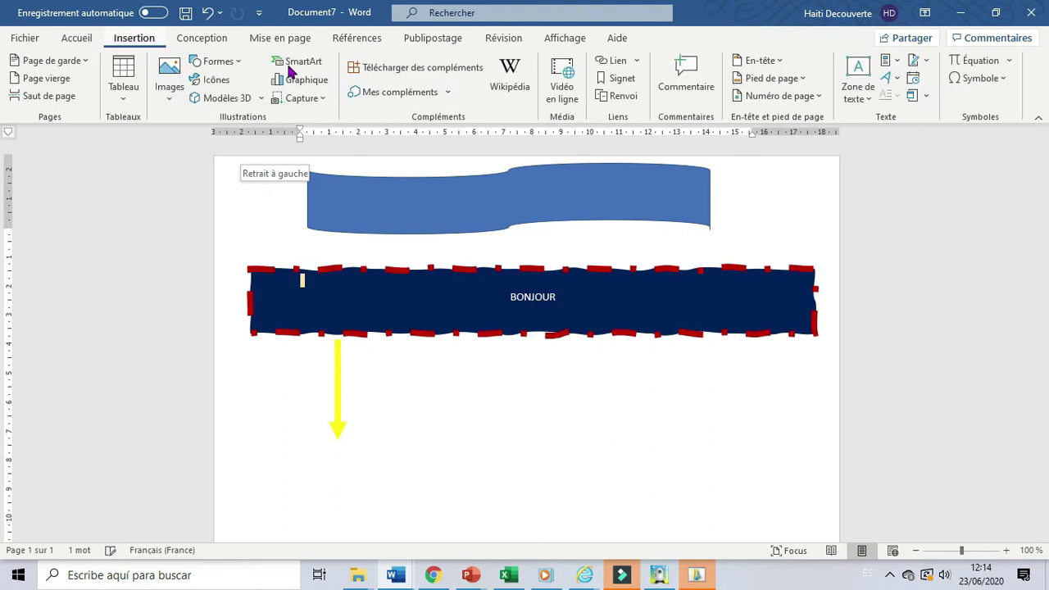
pyautogui.click(242, 64)
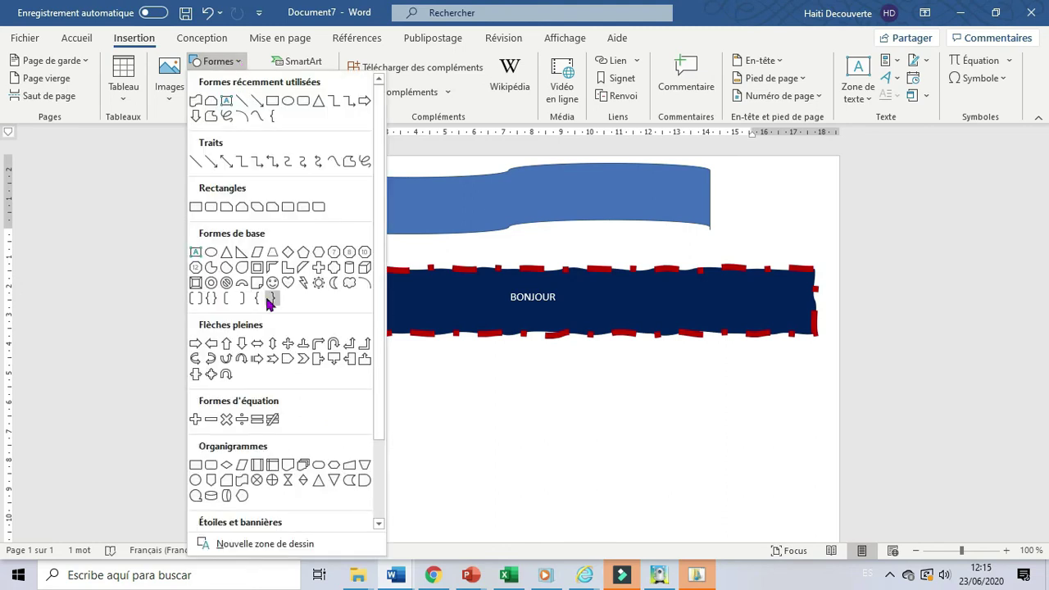
pyautogui.click(195, 497)
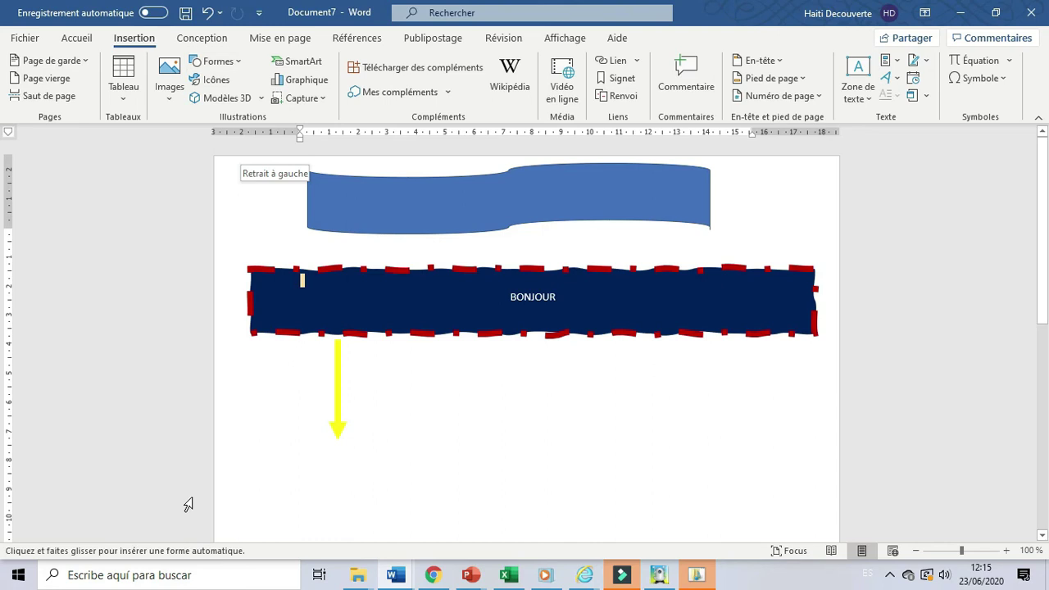
pyautogui.moveTo(357, 448)
pyautogui.mouseDown()
pyautogui.moveTo(413, 473)
pyautogui.moveTo(595, 511)
pyautogui.moveTo(665, 499)
pyautogui.moveTo(685, 514)
pyautogui.mouseUp()
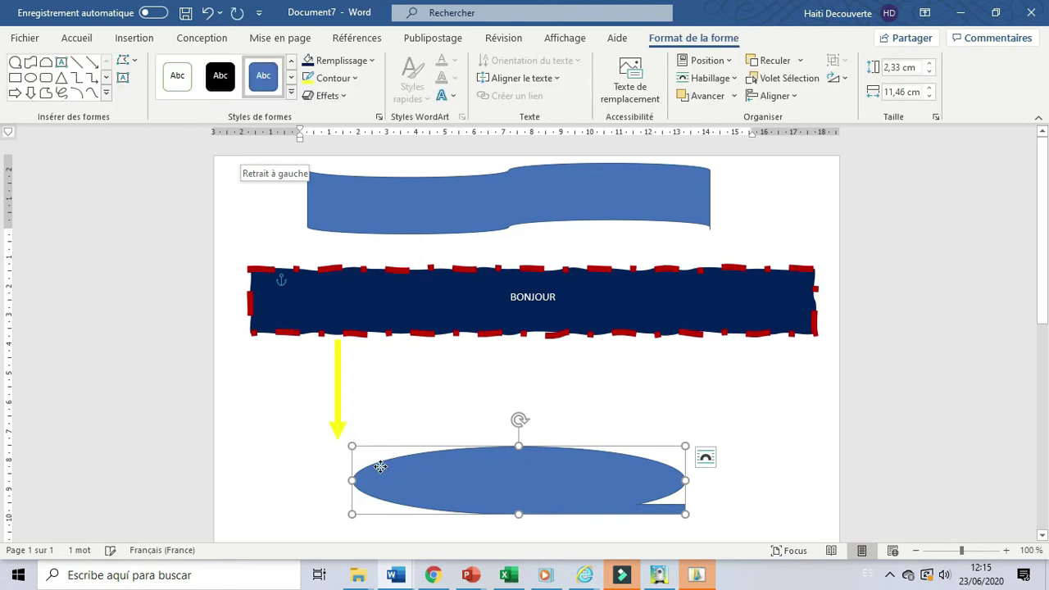
pyautogui.moveTo(382, 465); pyautogui.dragTo(325, 464)
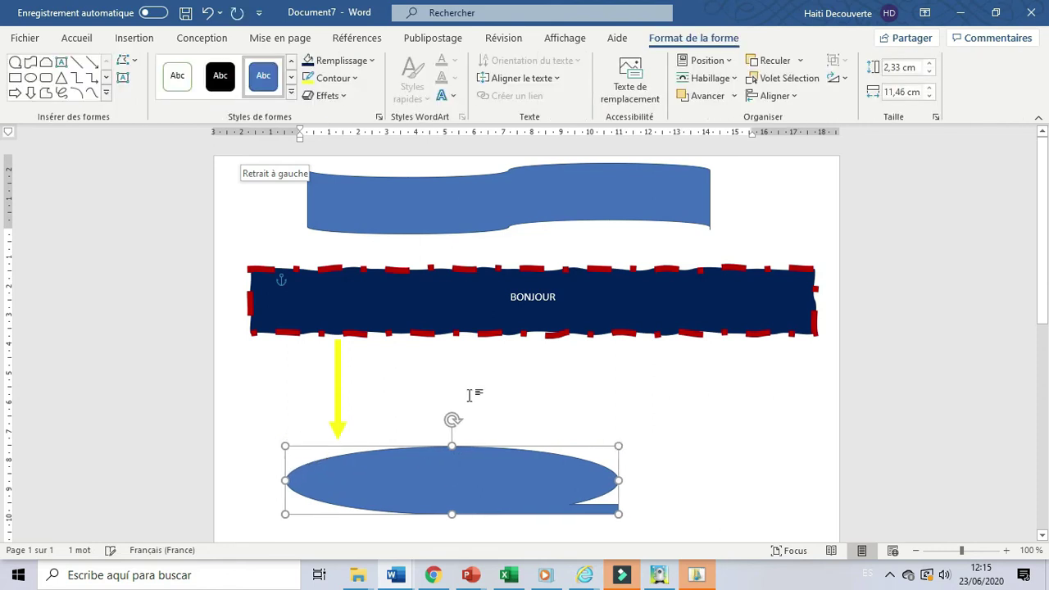
pyautogui.moveTo(452, 421); pyautogui.dragTo(456, 346)
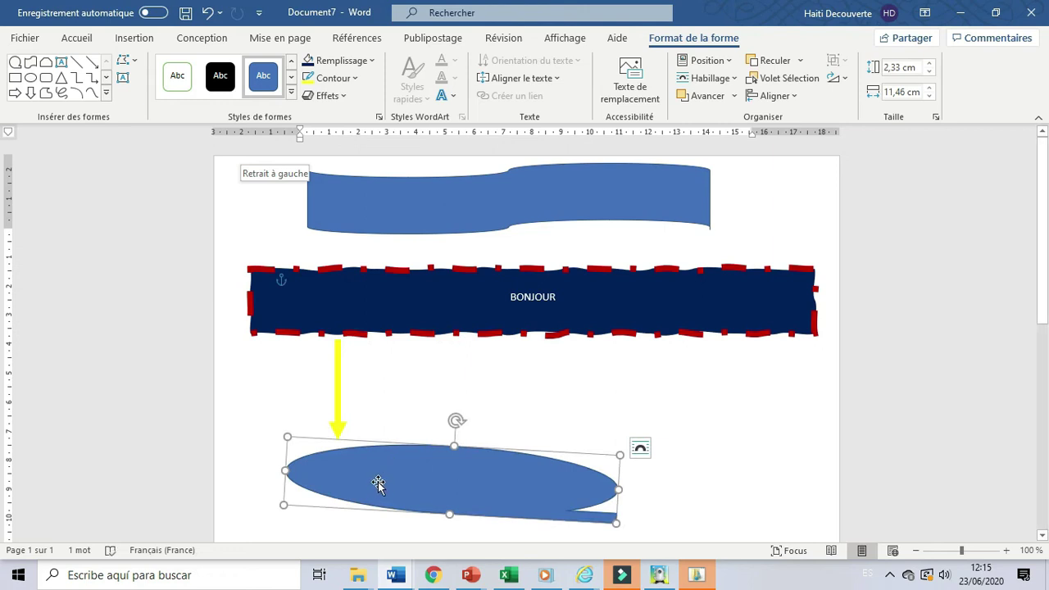
# Add the text "SUIVEZ NOUS SUR FACEBOOK HAITIDECOUVERTE" inside the oval flowchart shape
pyautogui.hotkey('ctrl', 'z')
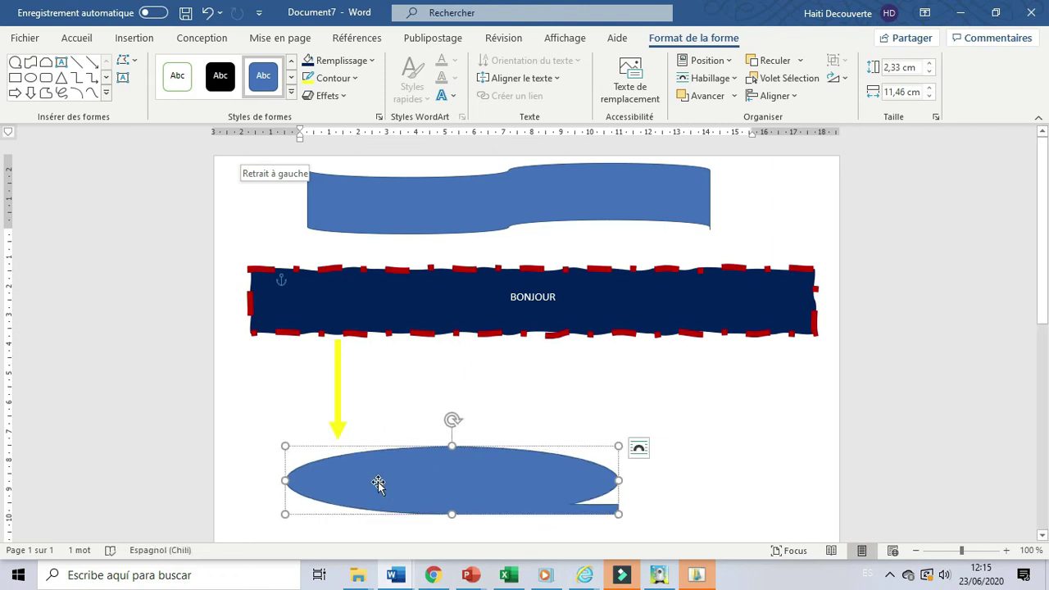
pyautogui.write('SLU')
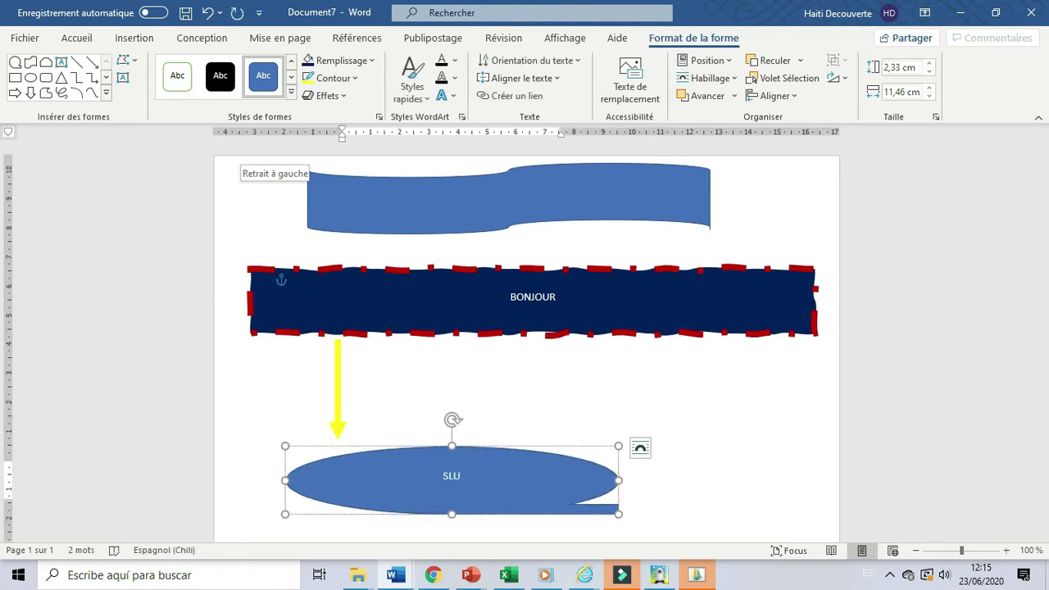
pyautogui.hotkey('ctrl', 'z')
pyautogui.write('HAITIDECOUVERTE')
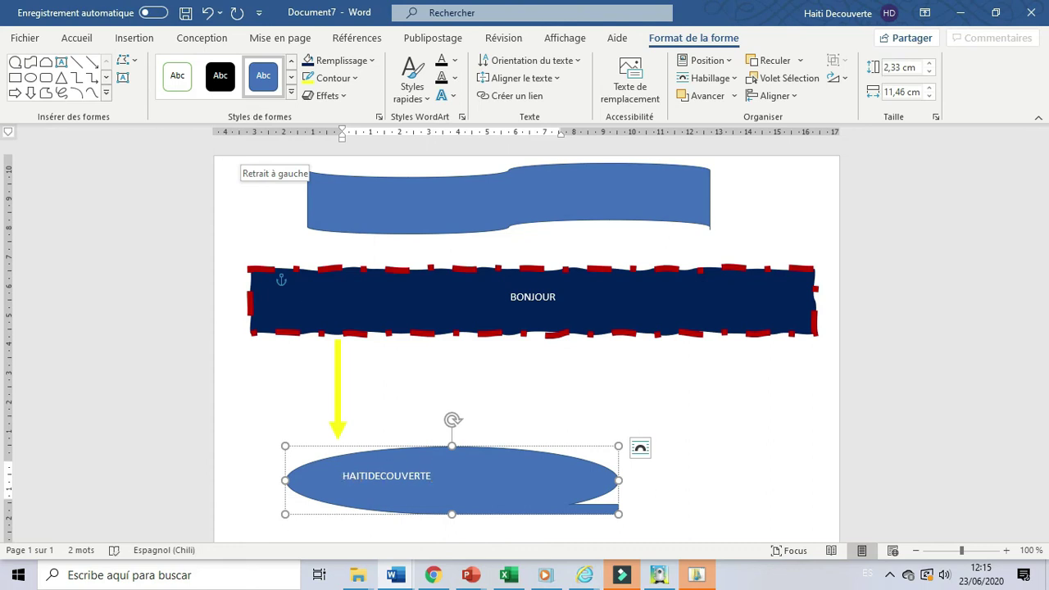
pyautogui.click(343, 476)
pyautogui.write('SUIV')
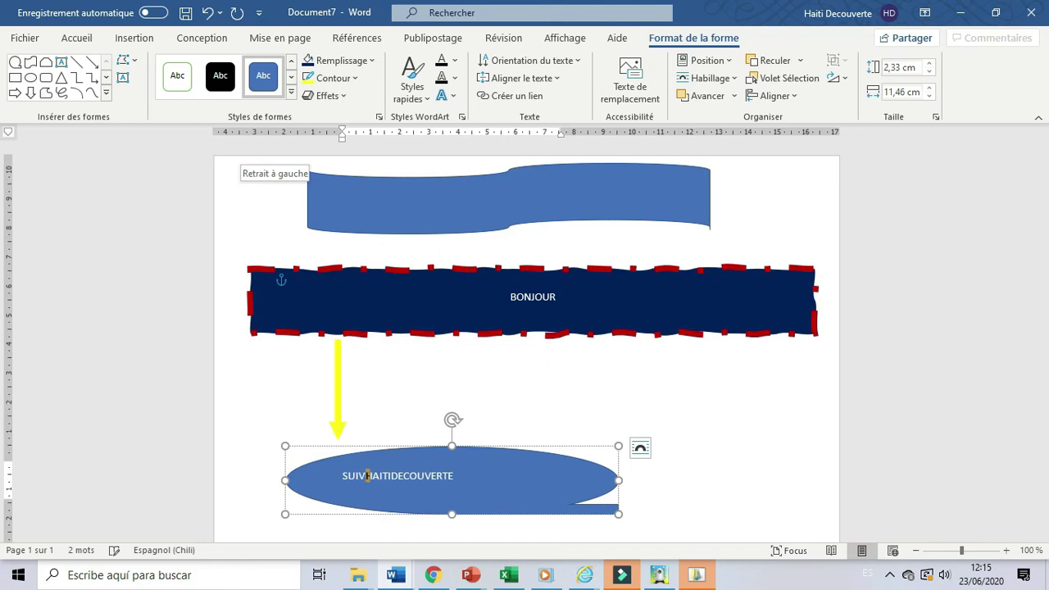
pyautogui.write('EZ NOUS ')
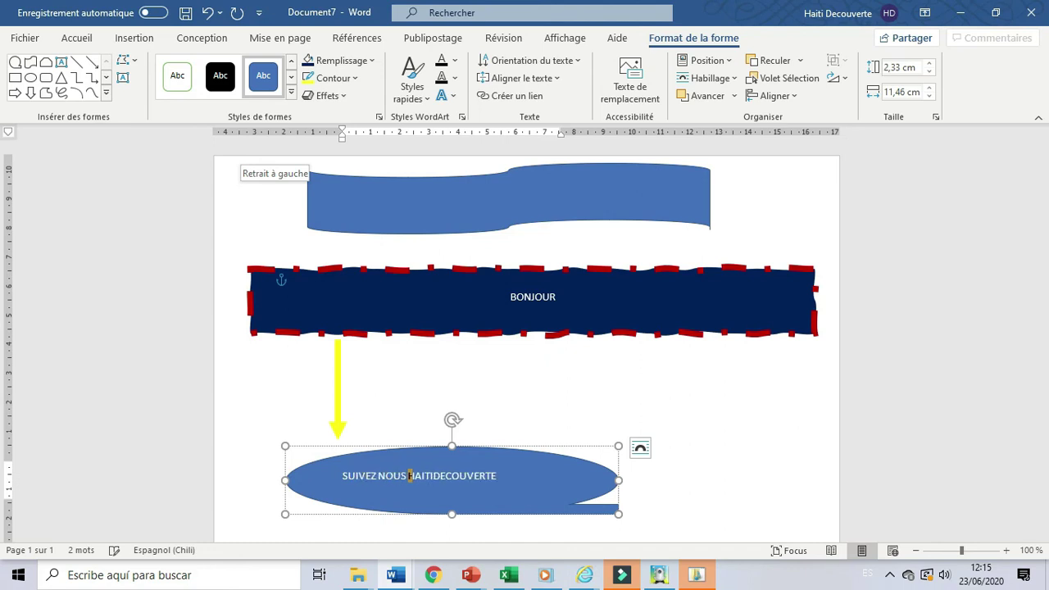
pyautogui.write('SUR ')
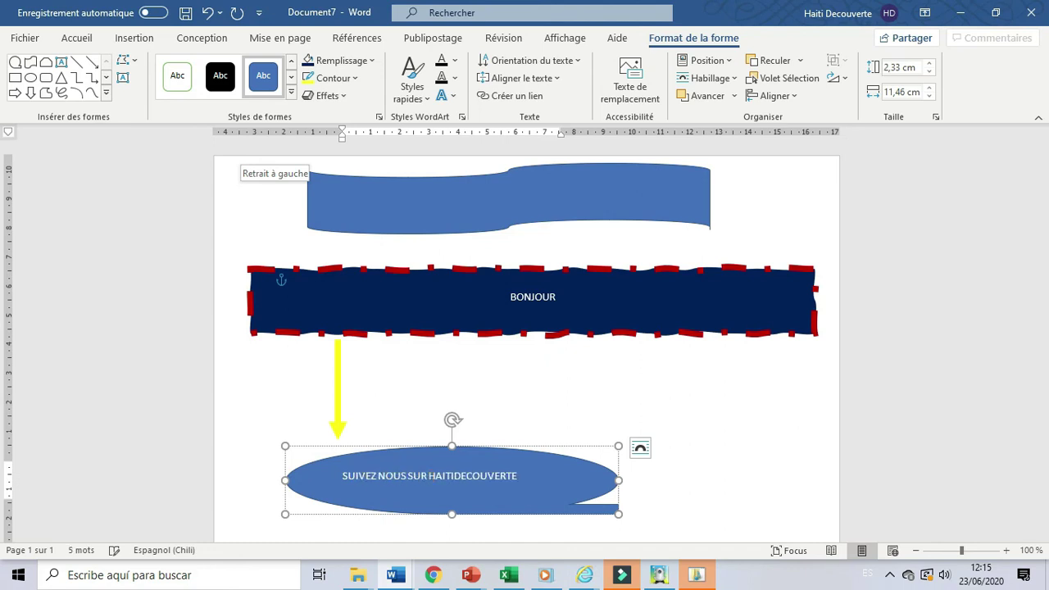
pyautogui.write('FACE')
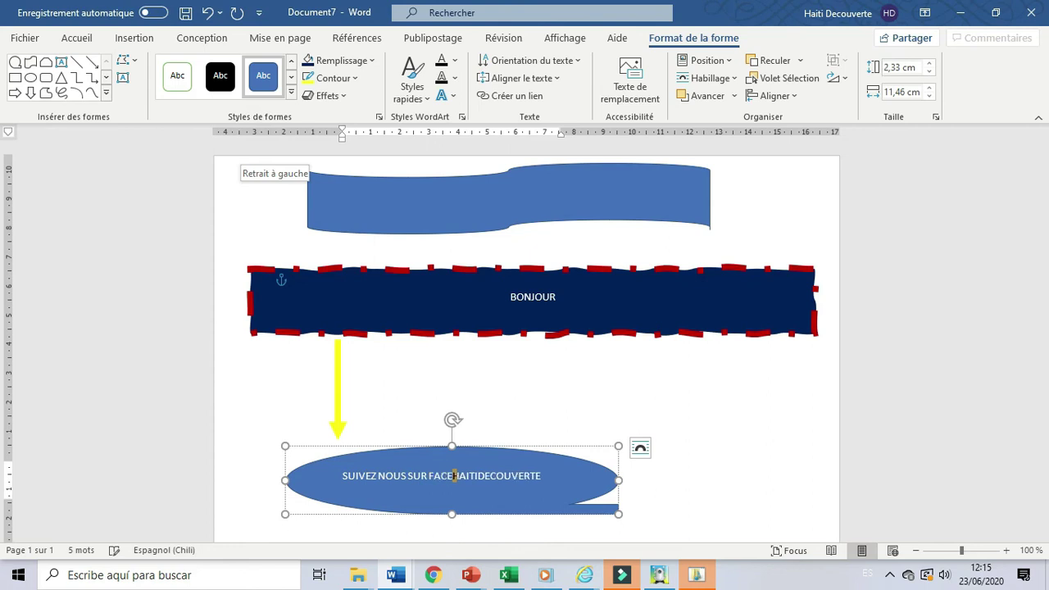
pyautogui.write('BOOK')
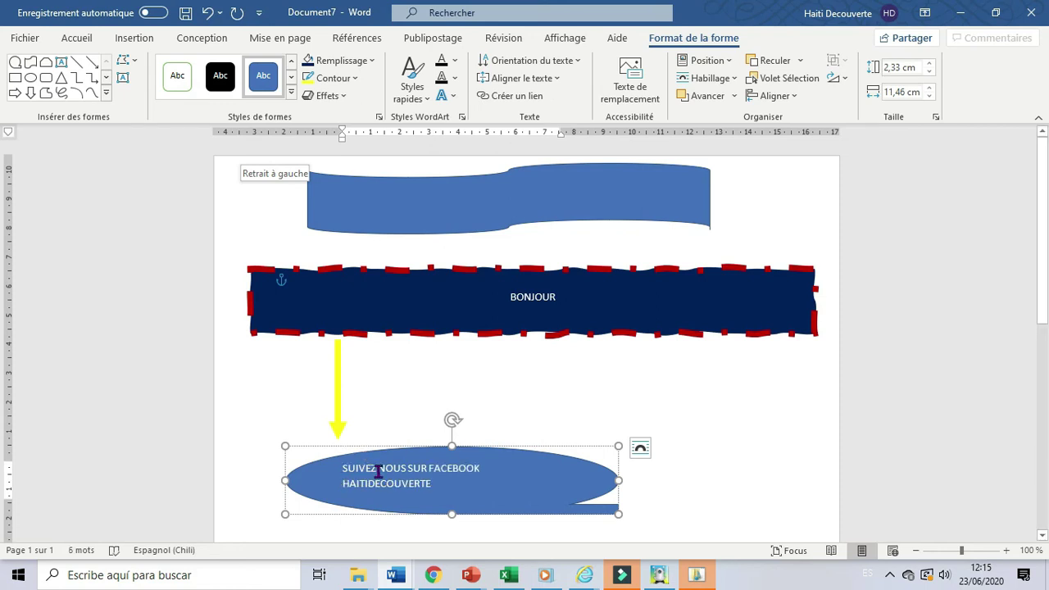
# Draw a bent block arrow about 2.38 cm high and 1.01 cm wide below the BONJOUR rectangle and flip it downward by rotating it
pyautogui.click(127, 41)
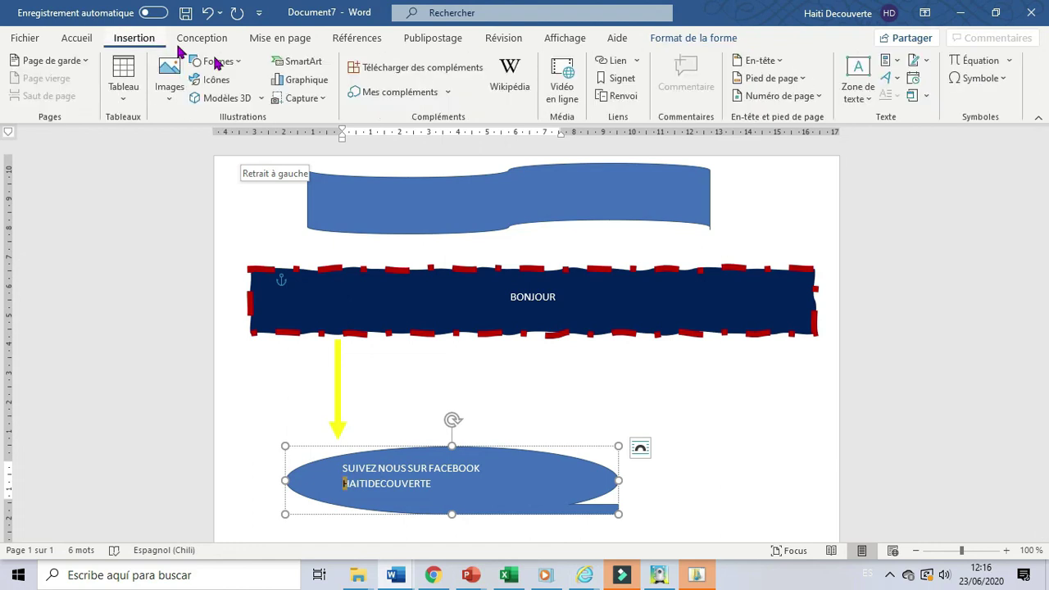
pyautogui.click(238, 70)
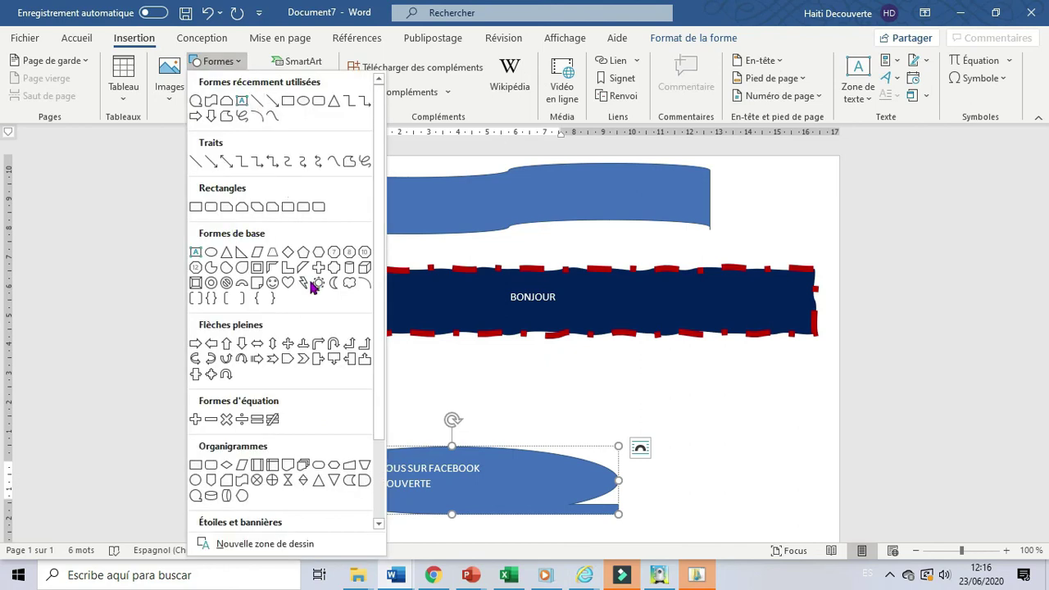
pyautogui.click(319, 345)
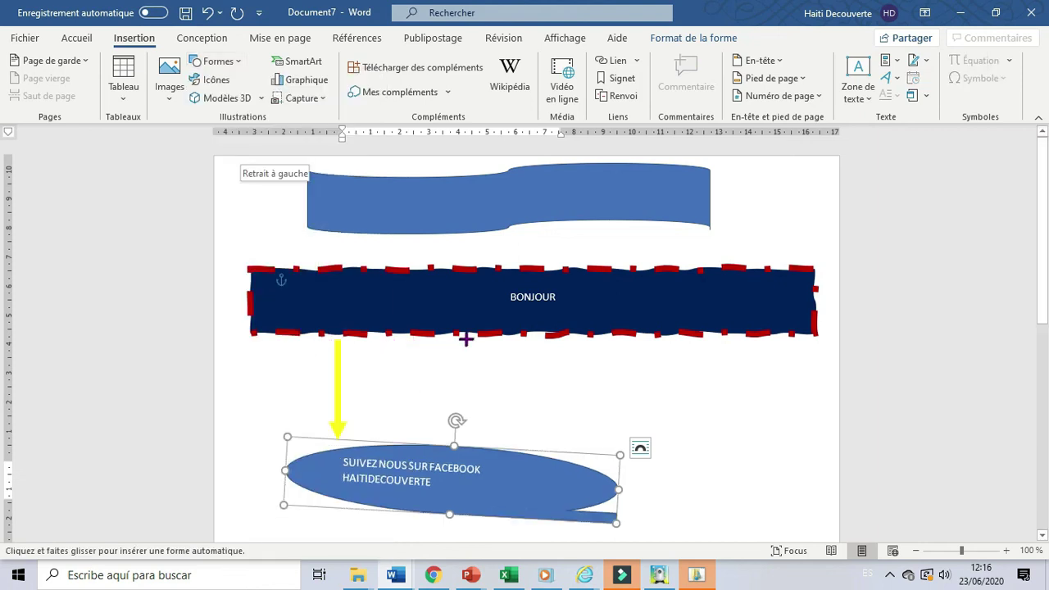
pyautogui.moveTo(466, 339); pyautogui.dragTo(495, 409)
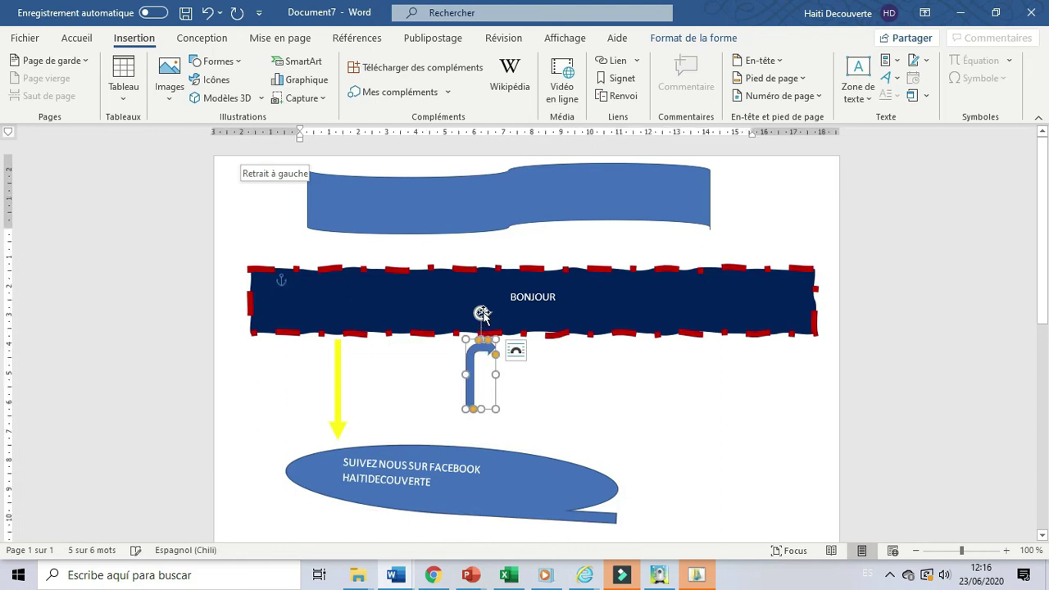
pyautogui.moveTo(483, 313); pyautogui.dragTo(485, 417)
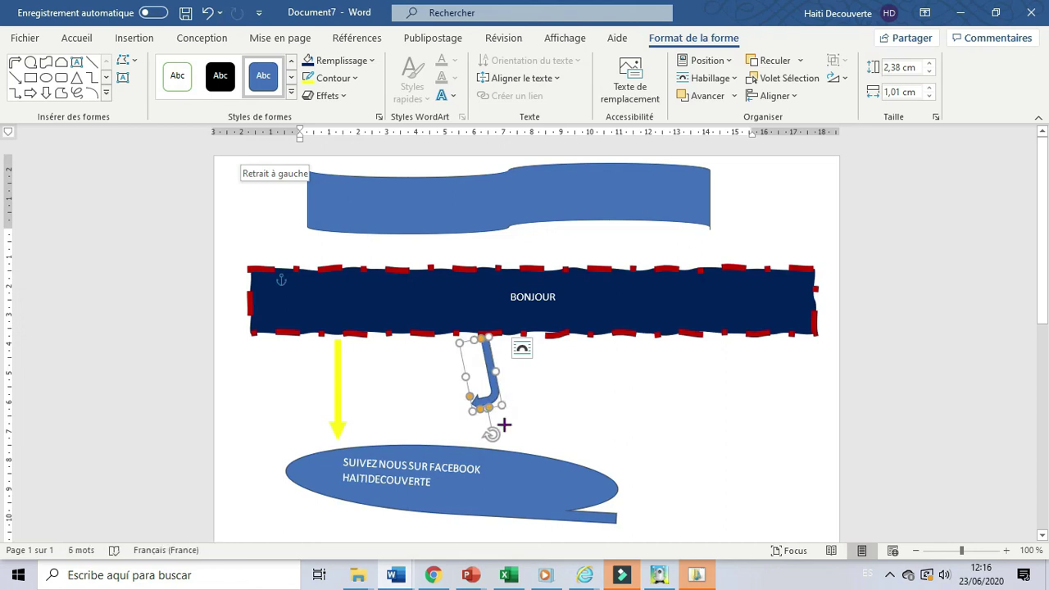
# Lengthen the bent arrow to about 3.4 cm towards the oval shape, widen it and deselect it
pyautogui.moveTo(501, 424); pyautogui.dragTo(507, 438)
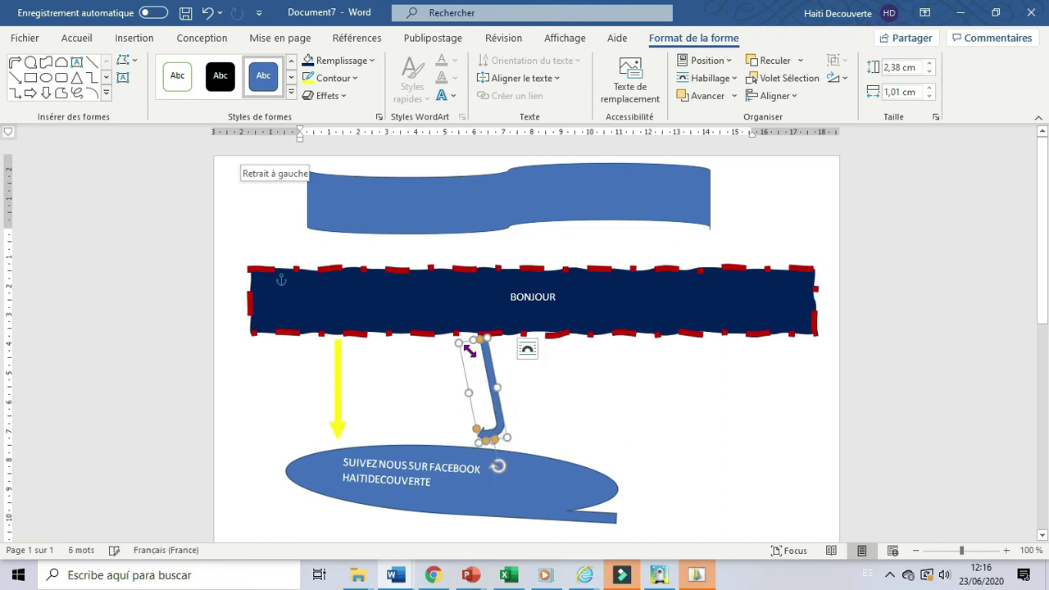
pyautogui.moveTo(473, 339)
pyautogui.mouseDown()
pyautogui.moveTo(441, 235)
pyautogui.moveTo(453, 232)
pyautogui.moveTo(455, 342)
pyautogui.moveTo(464, 343)
pyautogui.mouseUp()
pyautogui.moveTo(473, 391); pyautogui.dragTo(445, 389)
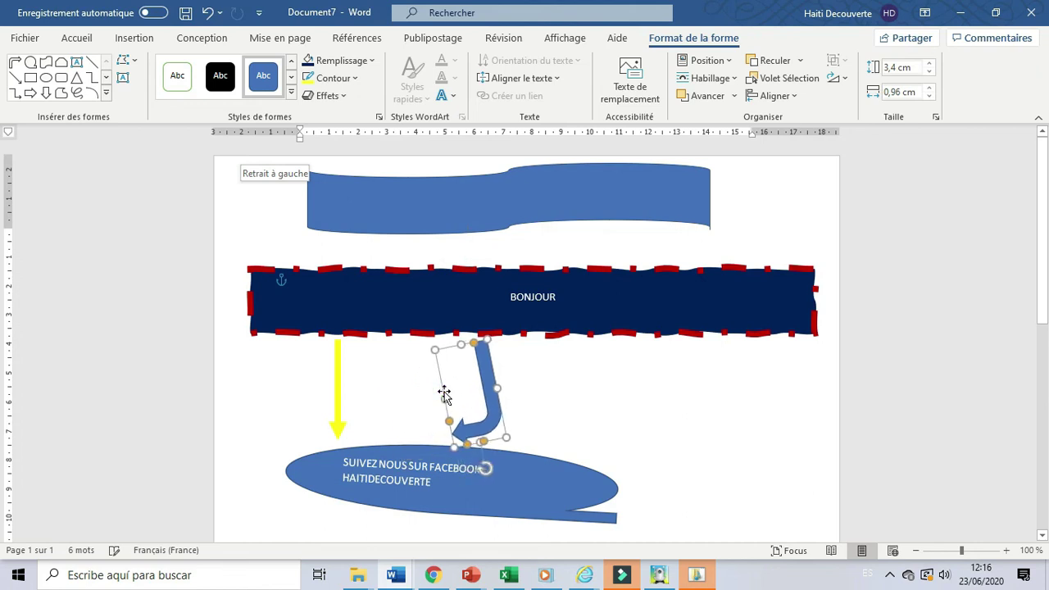
pyautogui.click(621, 367)
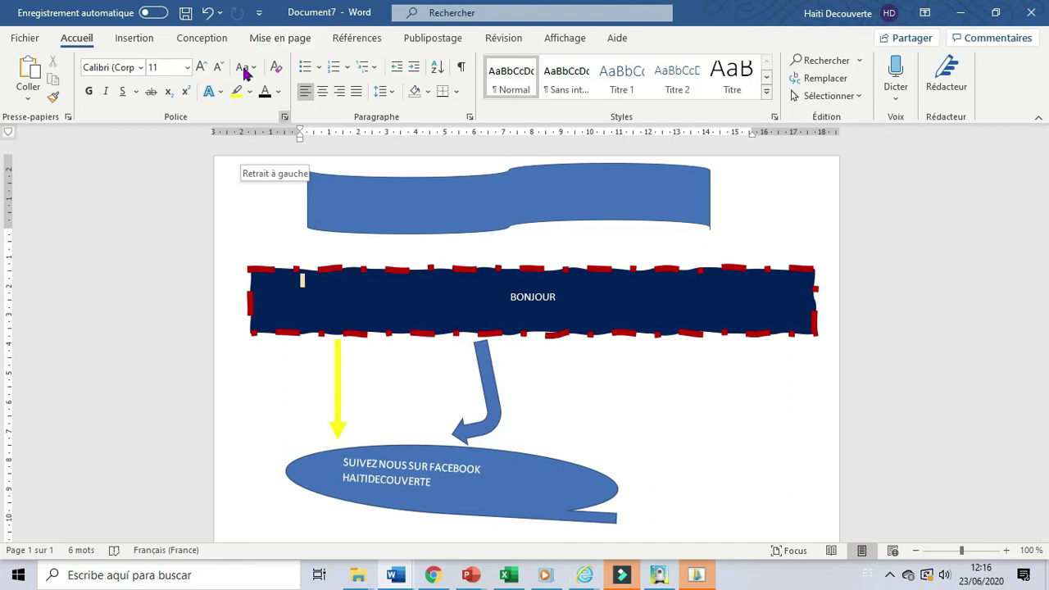
# Draw an inverted-triangle merge flowchart shape about 3.28 cm high and 5.5 cm wide below the oval text shape
pyautogui.click(145, 46)
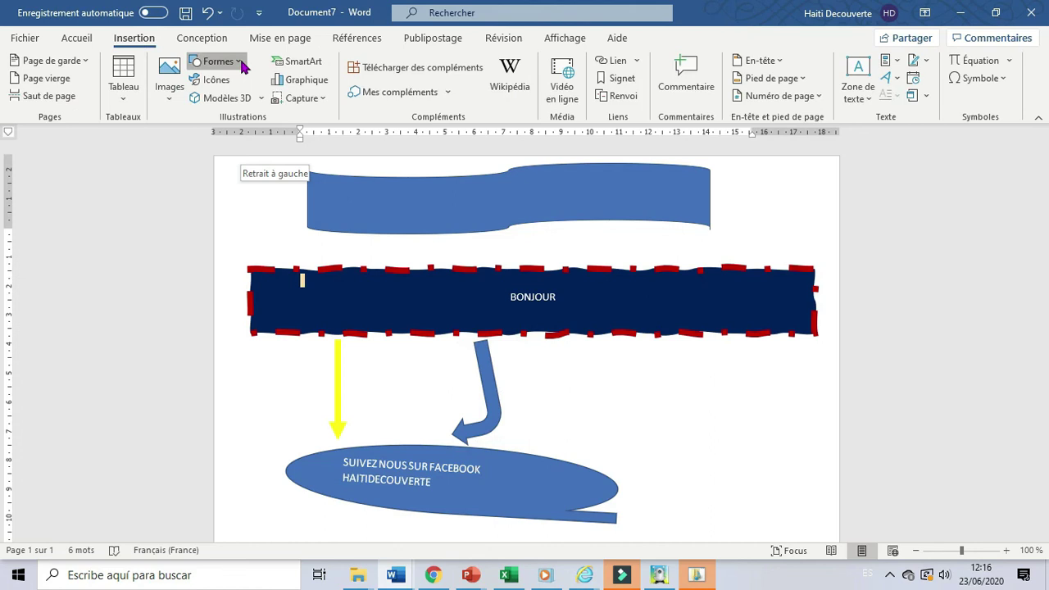
pyautogui.click(241, 64)
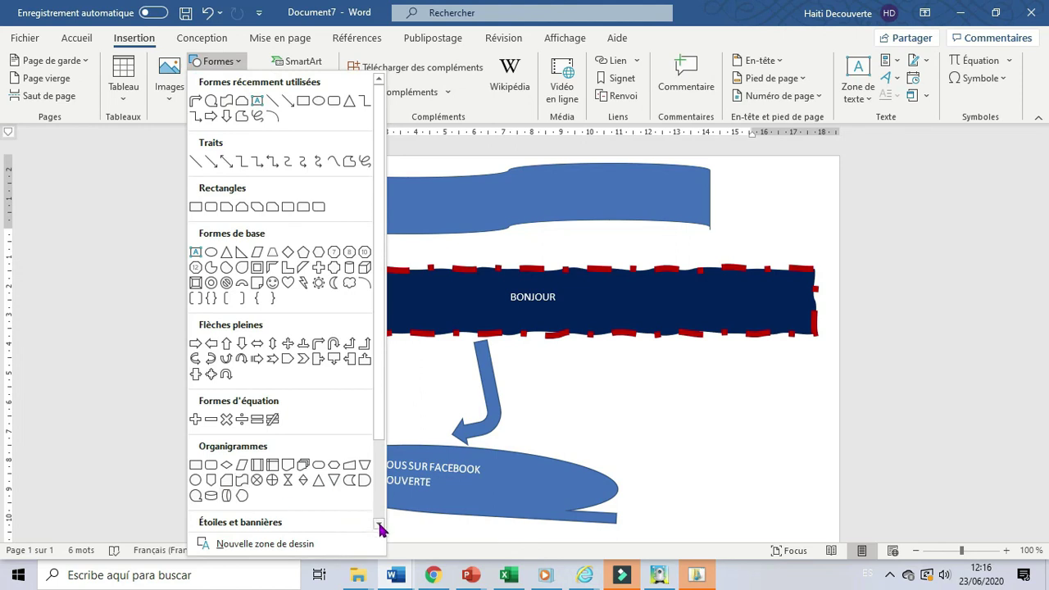
pyautogui.click(379, 525)
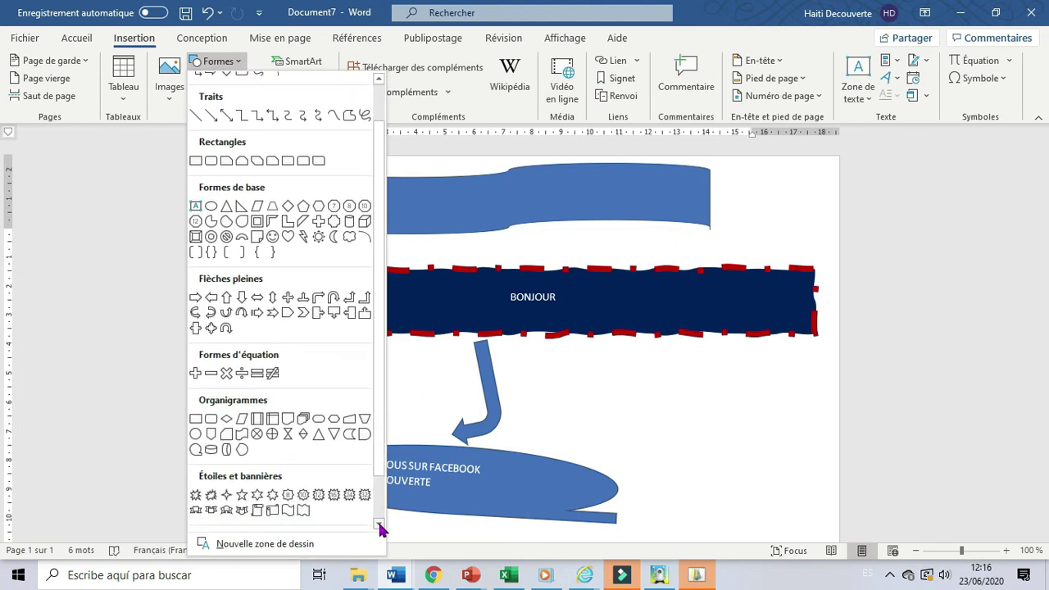
pyautogui.click(379, 526)
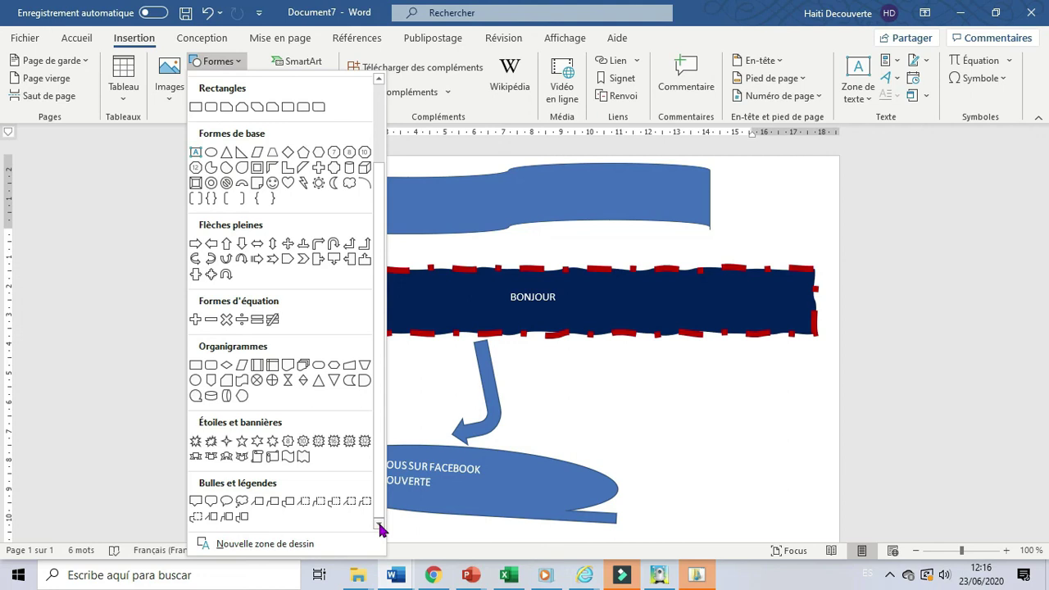
pyautogui.click(333, 383)
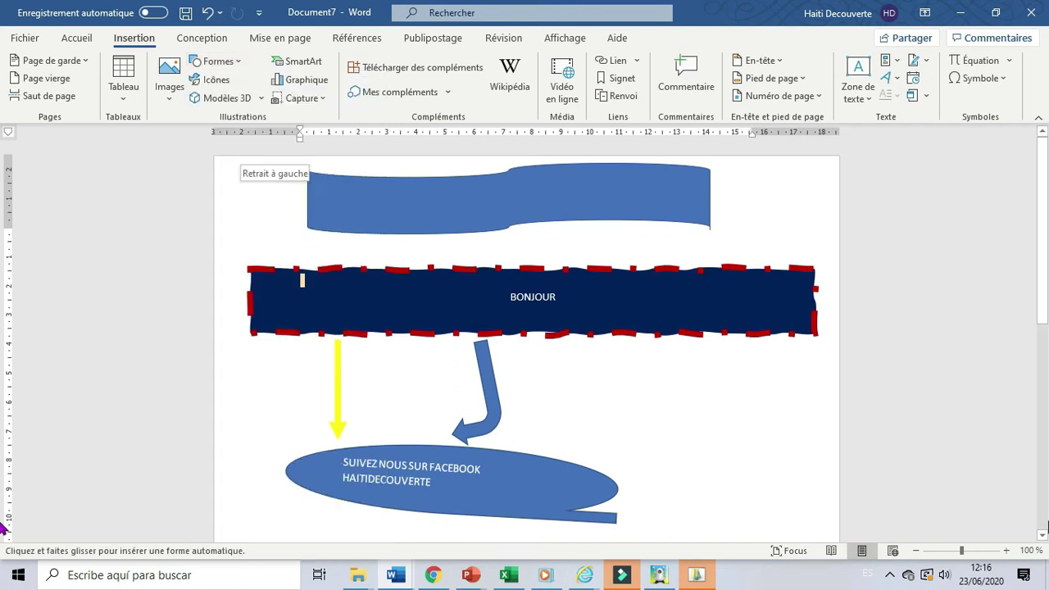
pyautogui.click(1041, 538)
pyautogui.moveTo(469, 354); pyautogui.dragTo(629, 450)
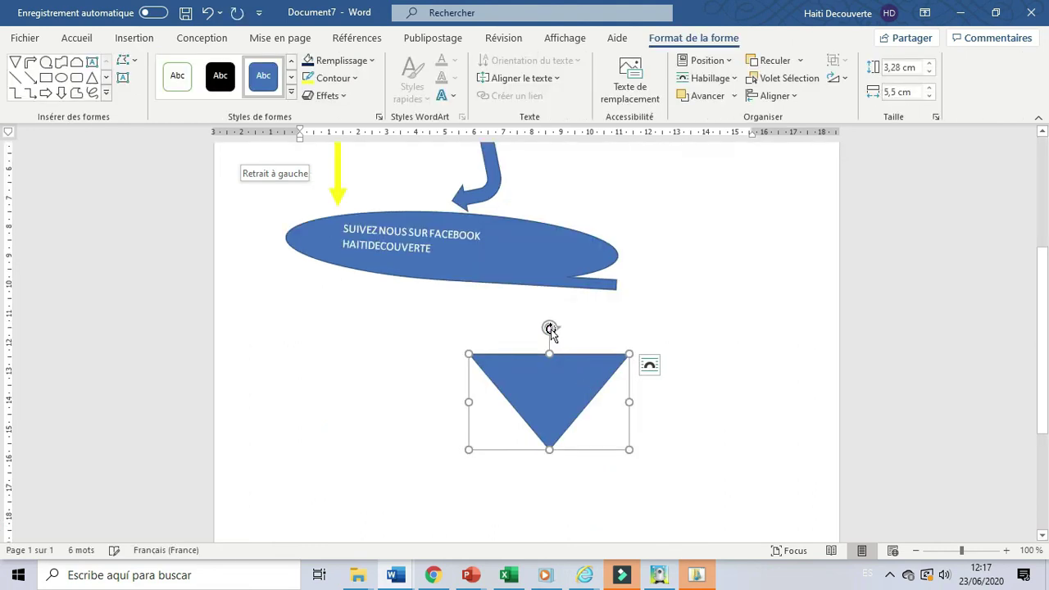
# Rotate the triangle 180 degrees so it points up and enlarge it to about 4.37 cm high and 6.14 cm wide
pyautogui.moveTo(551, 332); pyautogui.dragTo(548, 456)
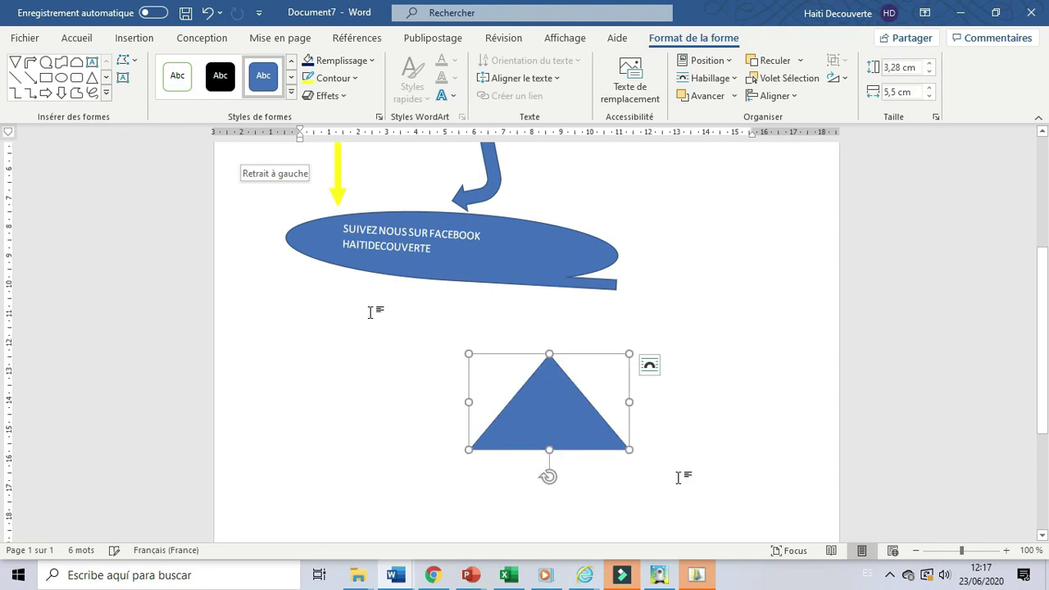
pyautogui.moveTo(626, 451); pyautogui.dragTo(648, 482)
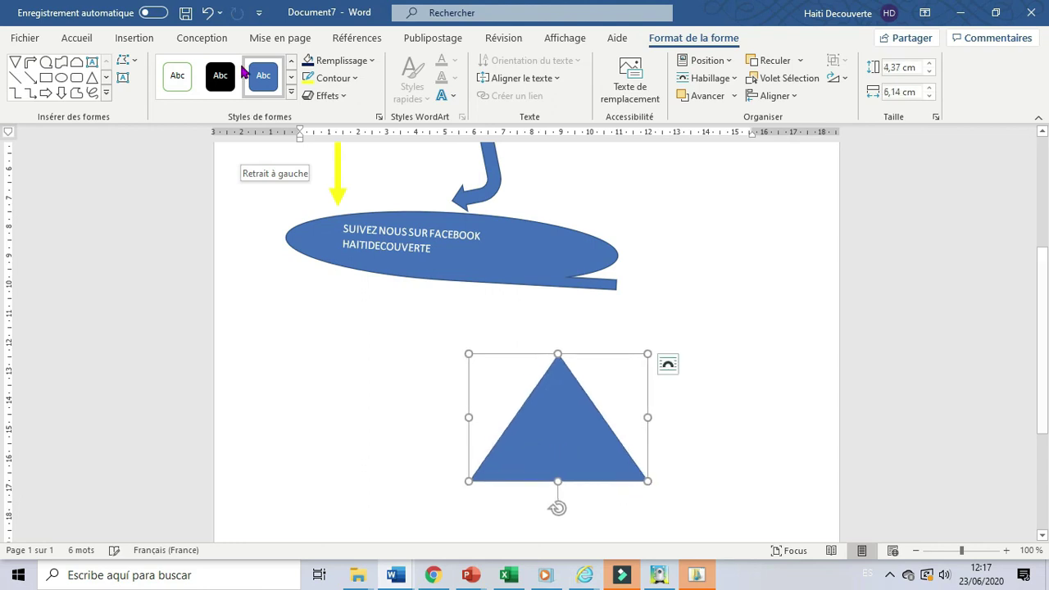
# Draw a rectangle about 3.97 cm high and 6.14 cm wide directly beneath the triangle, matching its base, to form a house
pyautogui.click(143, 40)
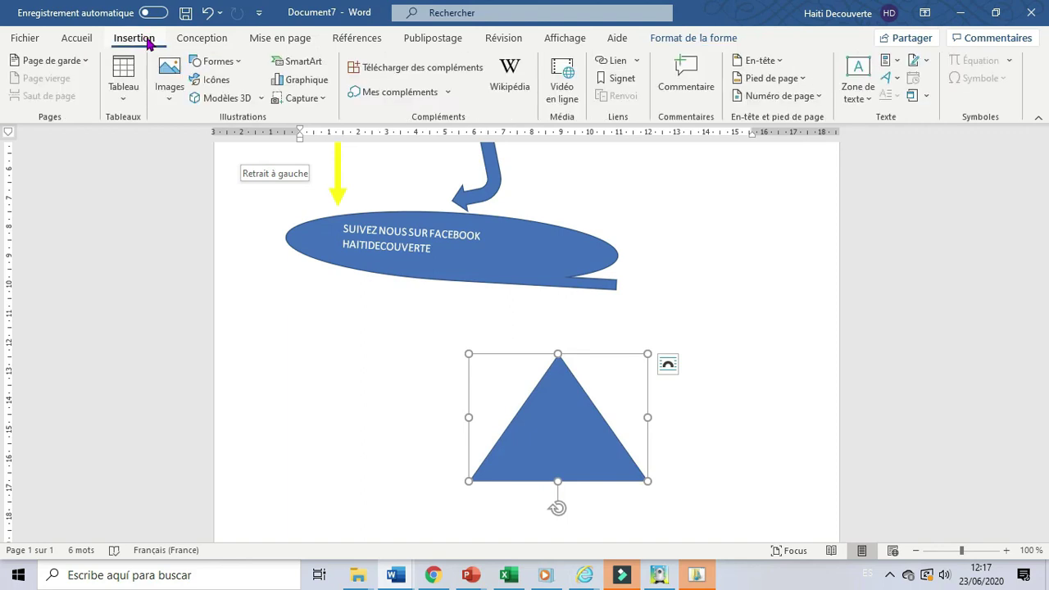
pyautogui.click(238, 62)
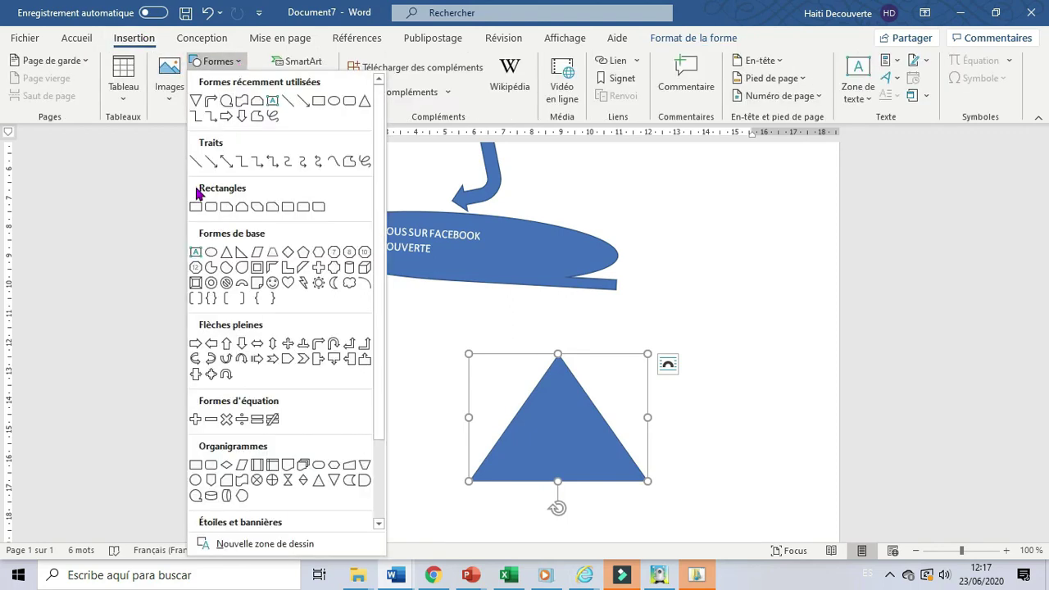
pyautogui.click(195, 206)
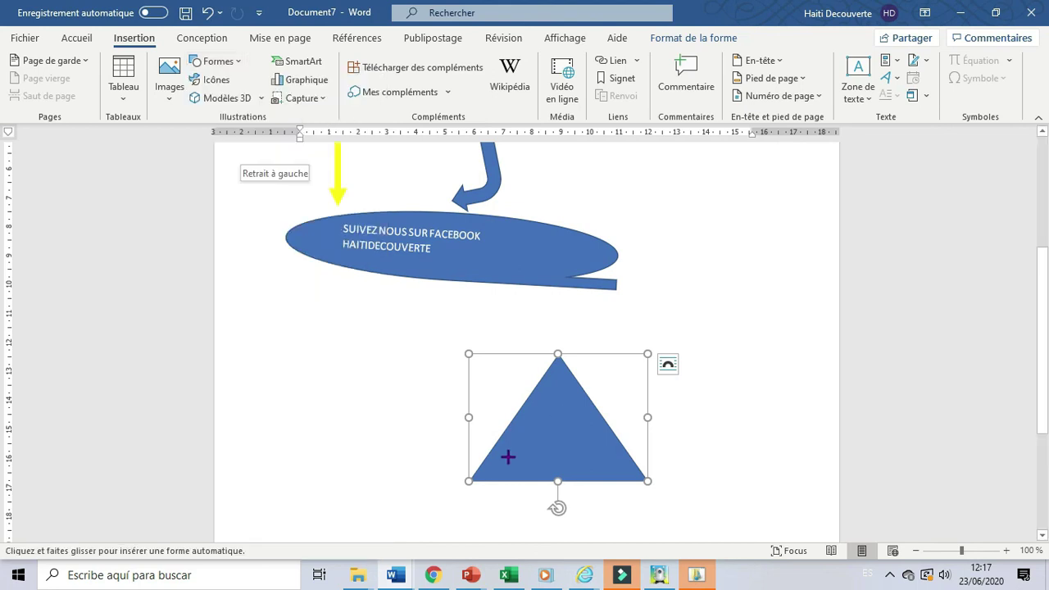
pyautogui.click(1041, 537)
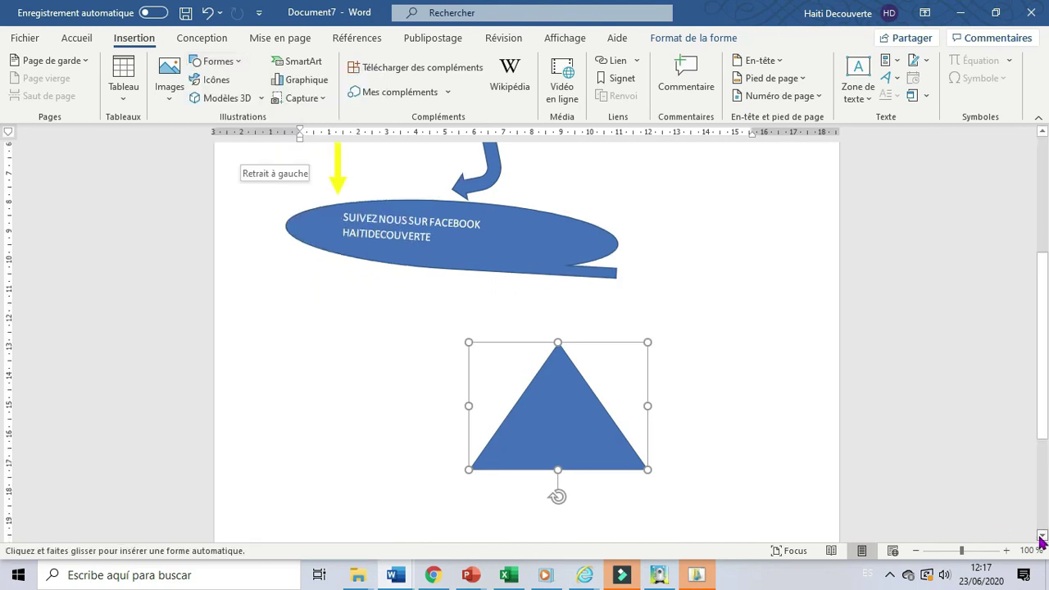
pyautogui.click(1041, 537)
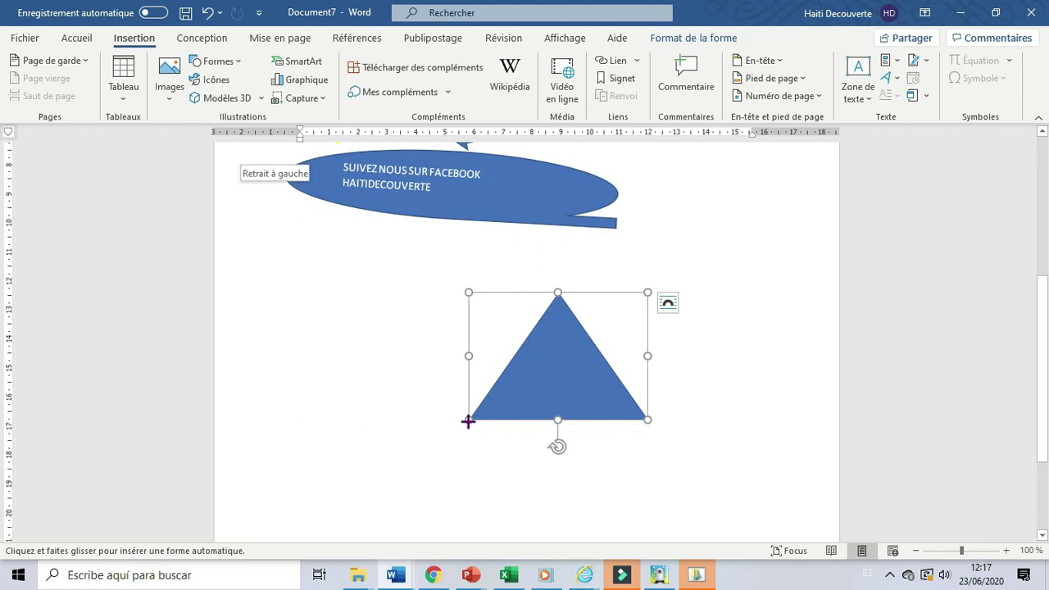
pyautogui.moveTo(469, 421); pyautogui.dragTo(648, 536)
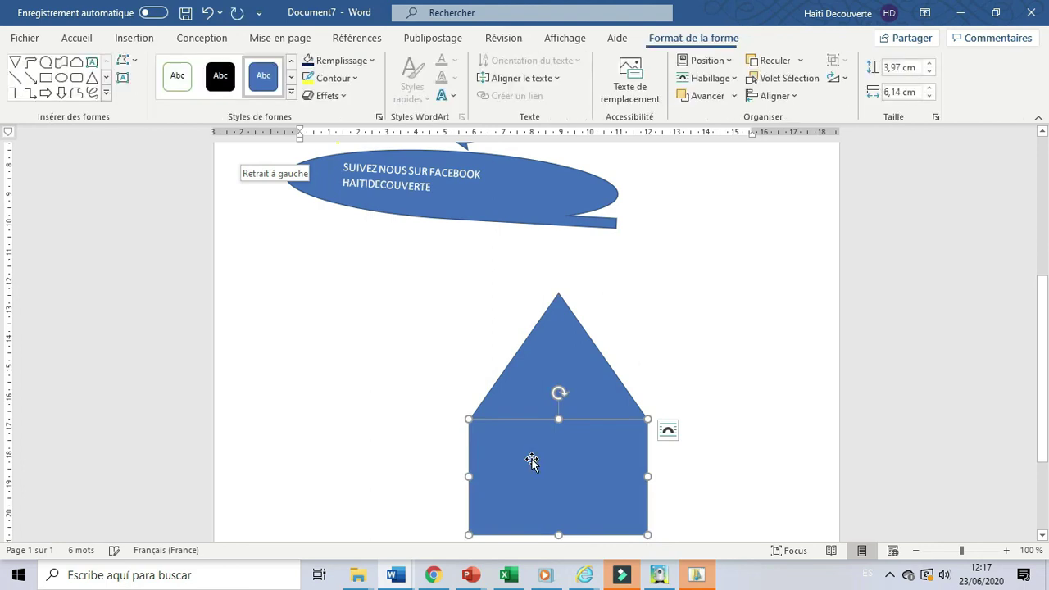
# Fill the rectangle under the triangle with standard dark red and the triangle with standard dark blue
pyautogui.click(373, 65)
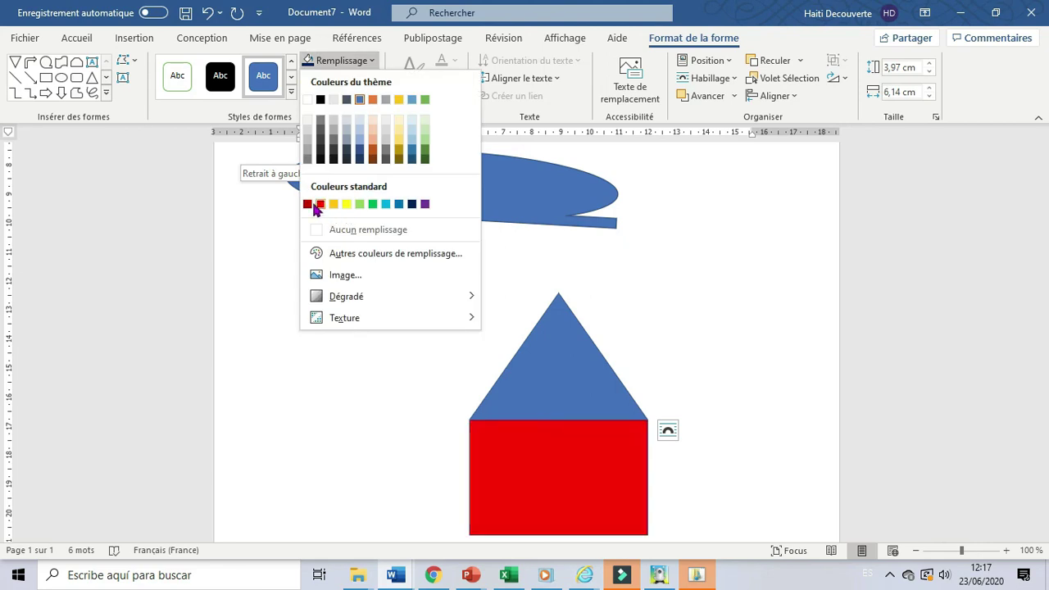
pyautogui.click(307, 204)
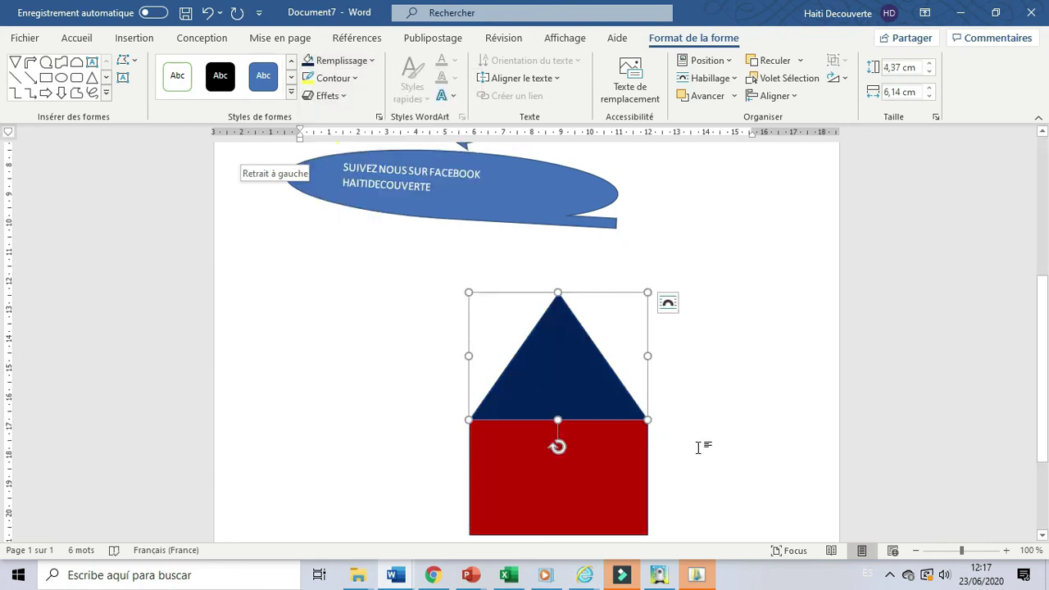
pyautogui.scroll(4, 700, 445)
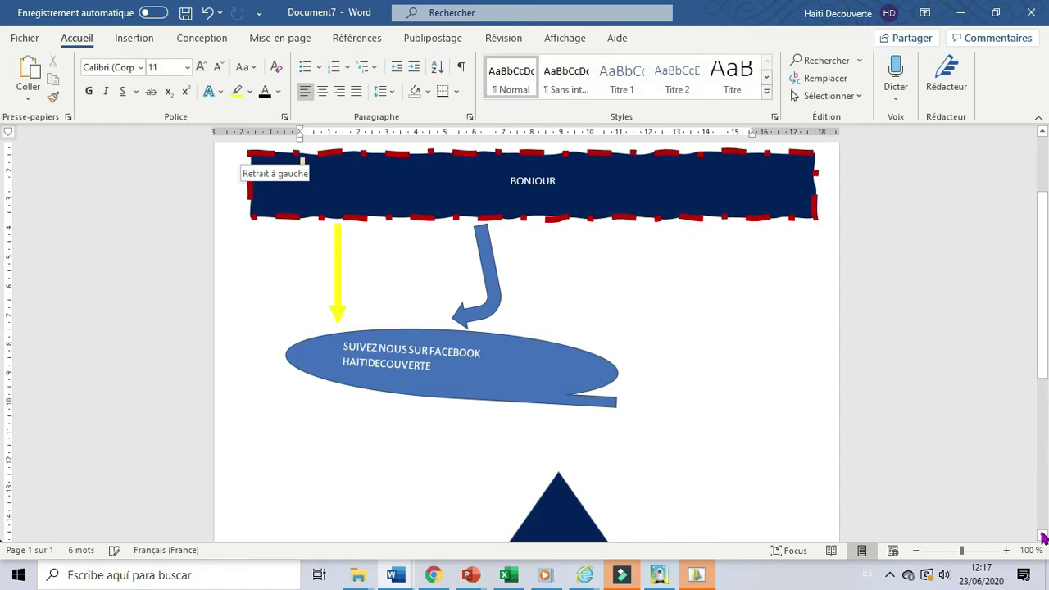
pyautogui.click(1042, 537)
pyautogui.click(1043, 537)
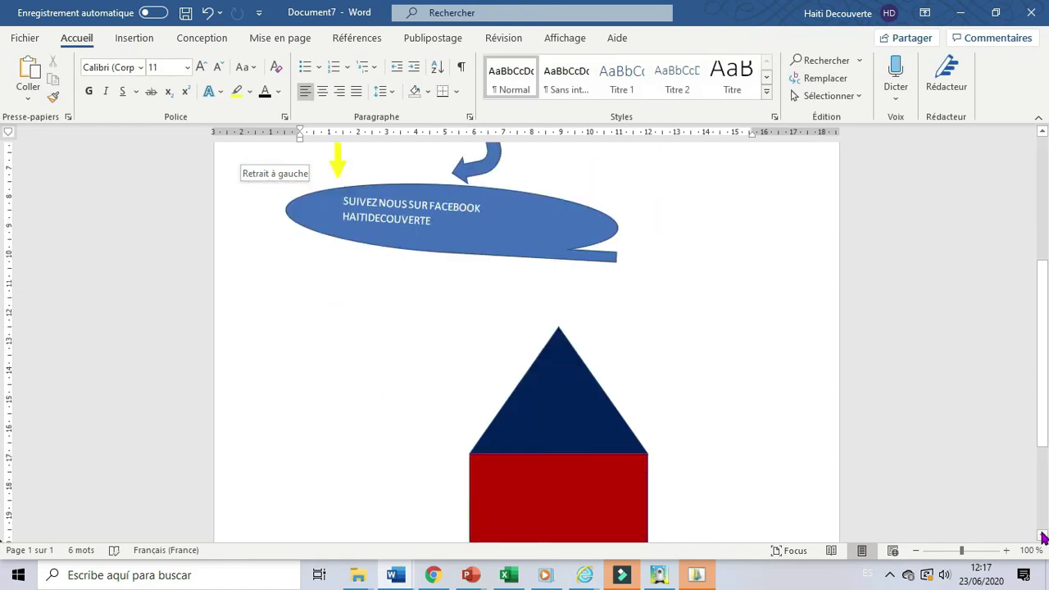
pyautogui.click(1043, 537)
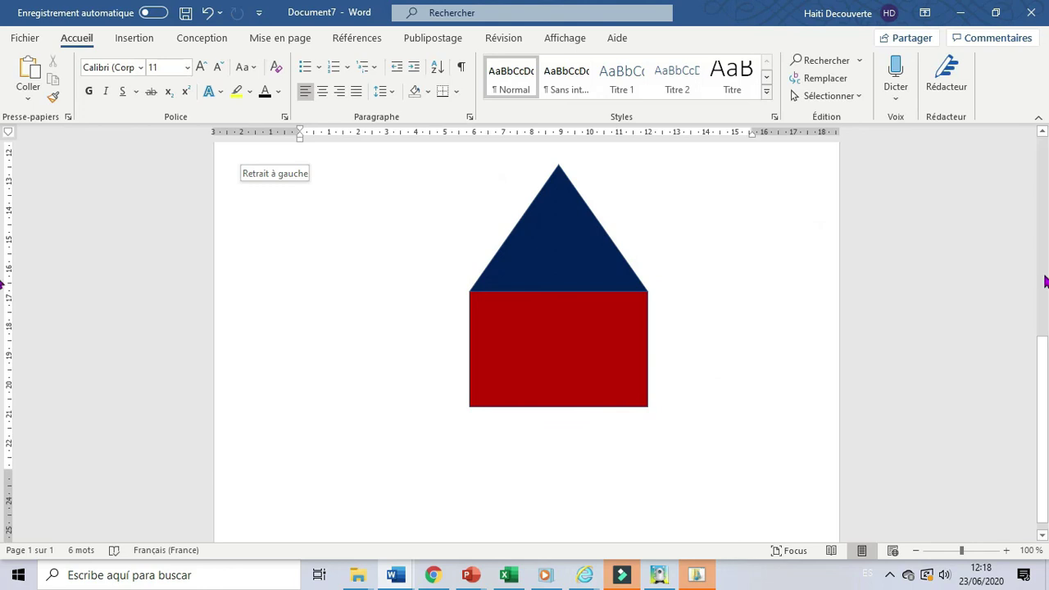
pyautogui.click(1045, 215)
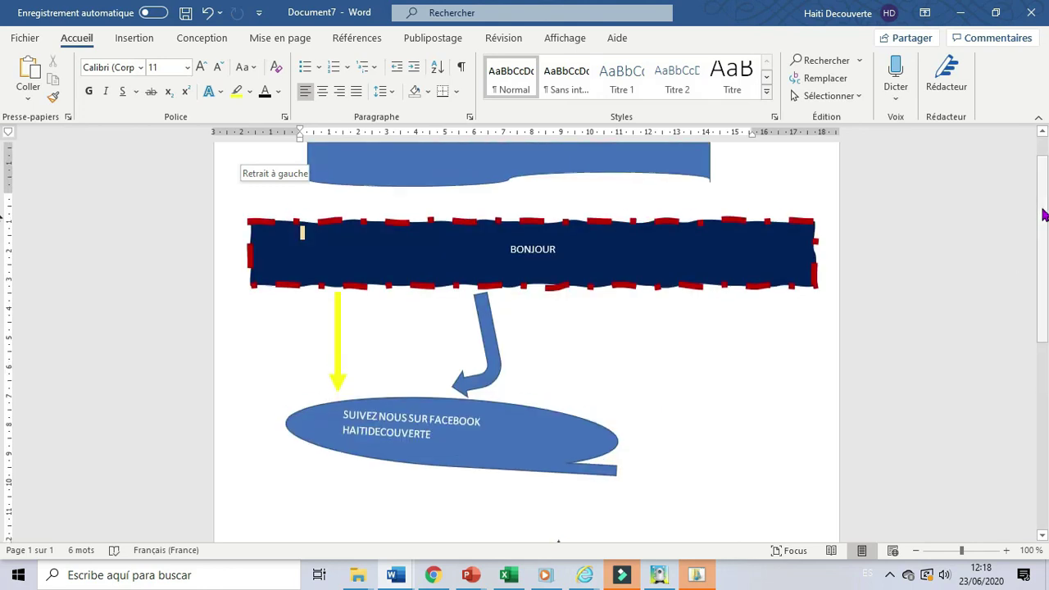